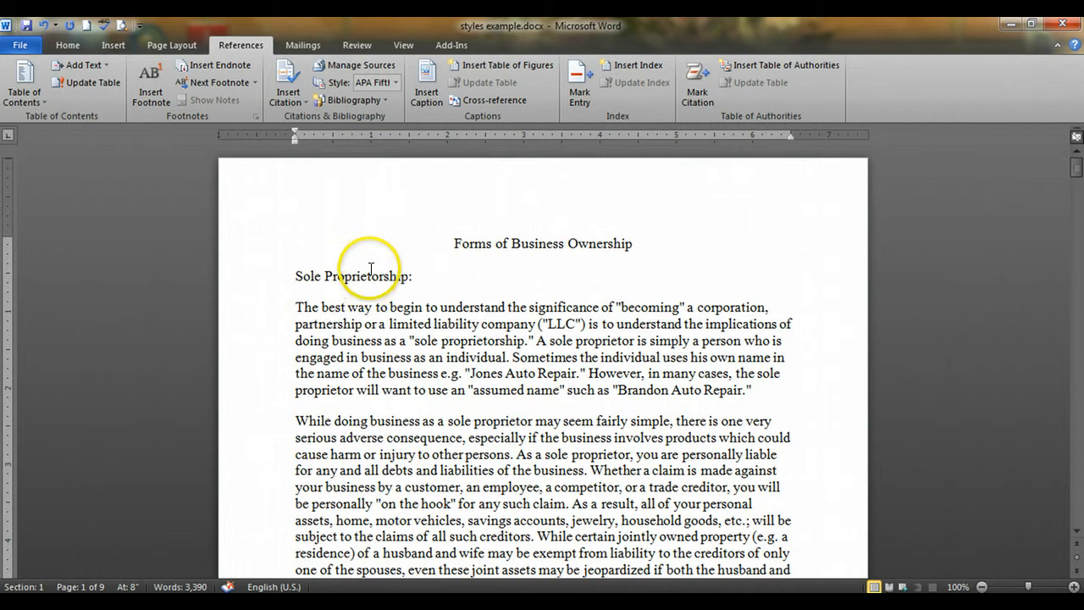
Skim the document from its title through the "Partnerships:" section to see which headings need styles
scroll(363, 362, "down", 6)
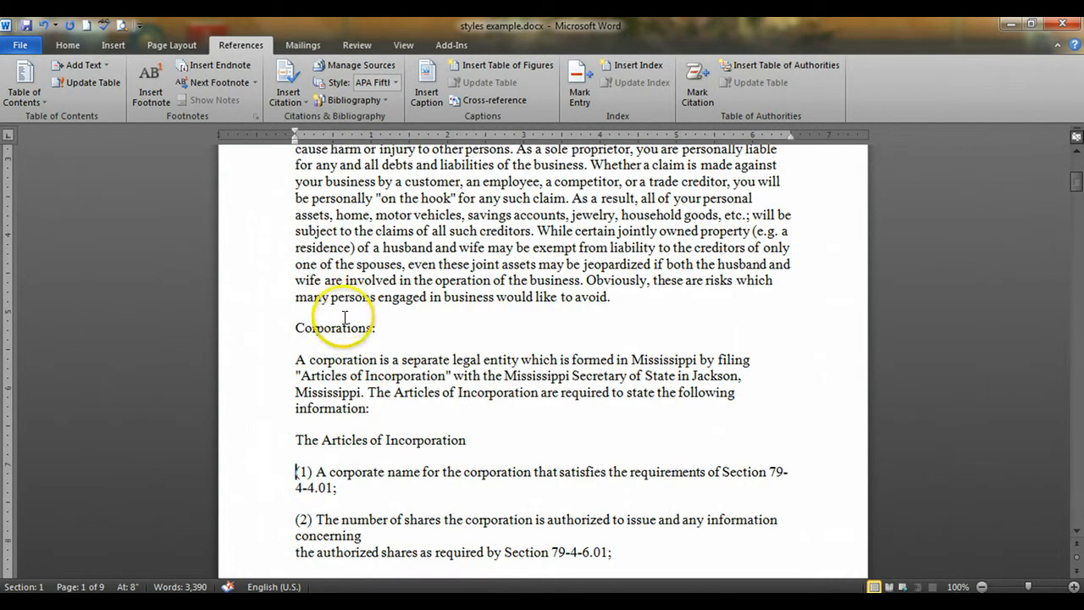
scroll(362, 381, "down", 9)
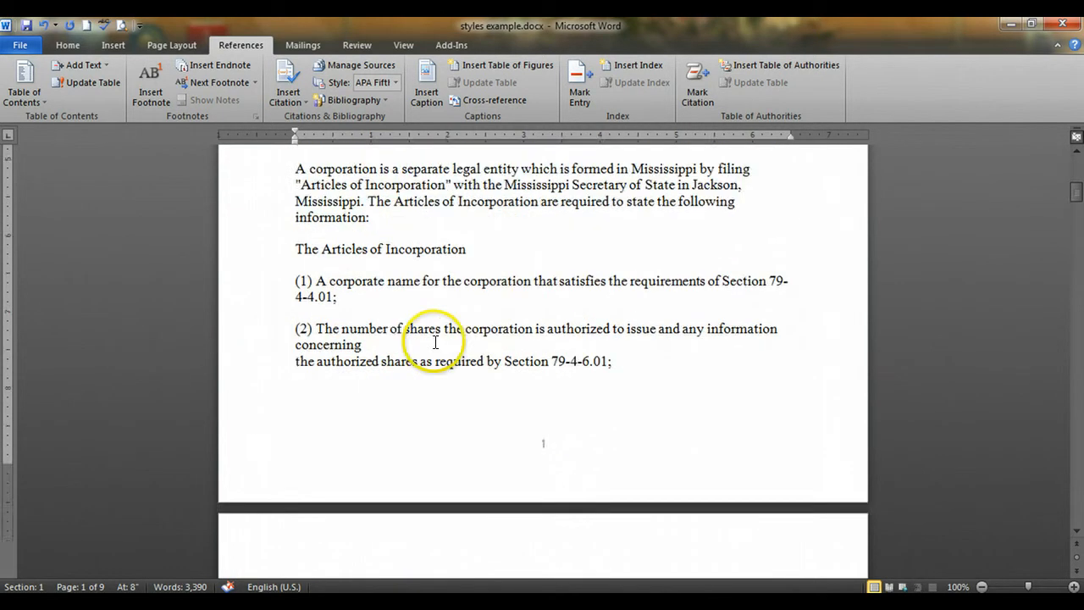
scroll(435, 341, "down", 12)
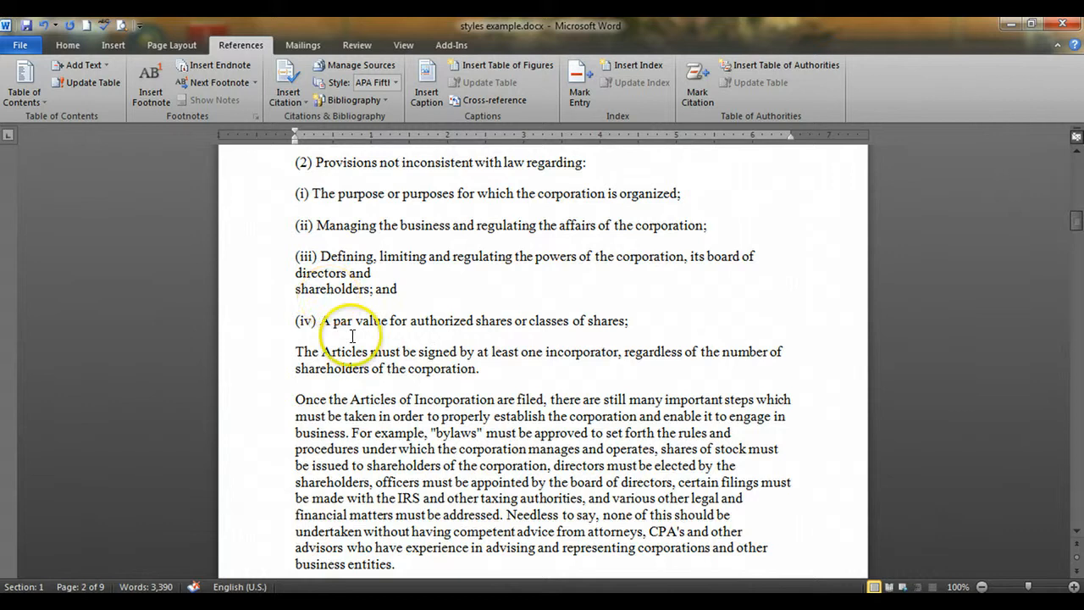
scroll(359, 335, "down", 18)
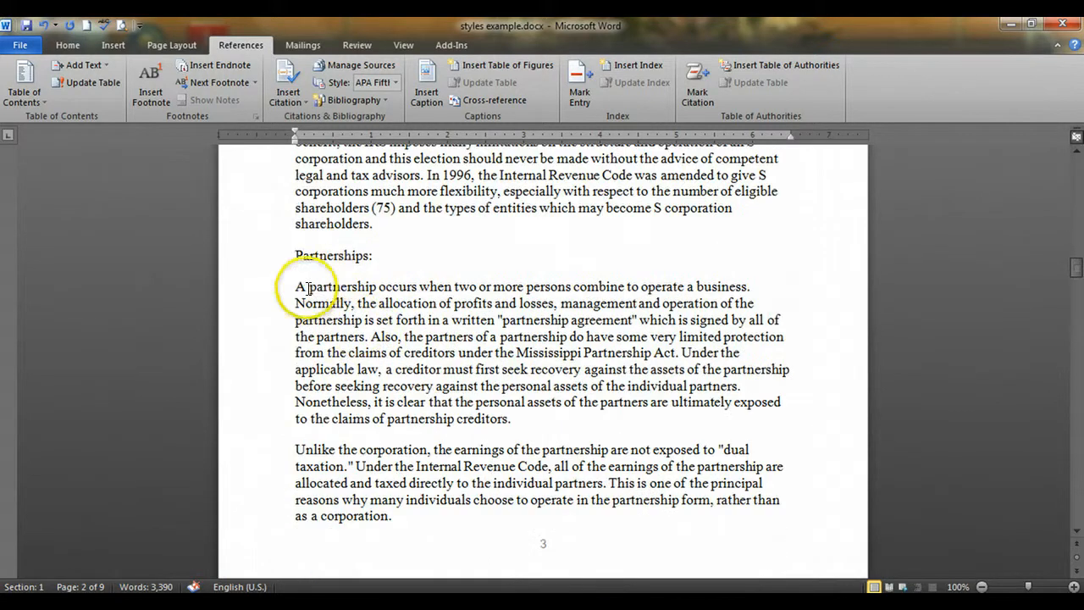
scroll(521, 347, "up", 15)
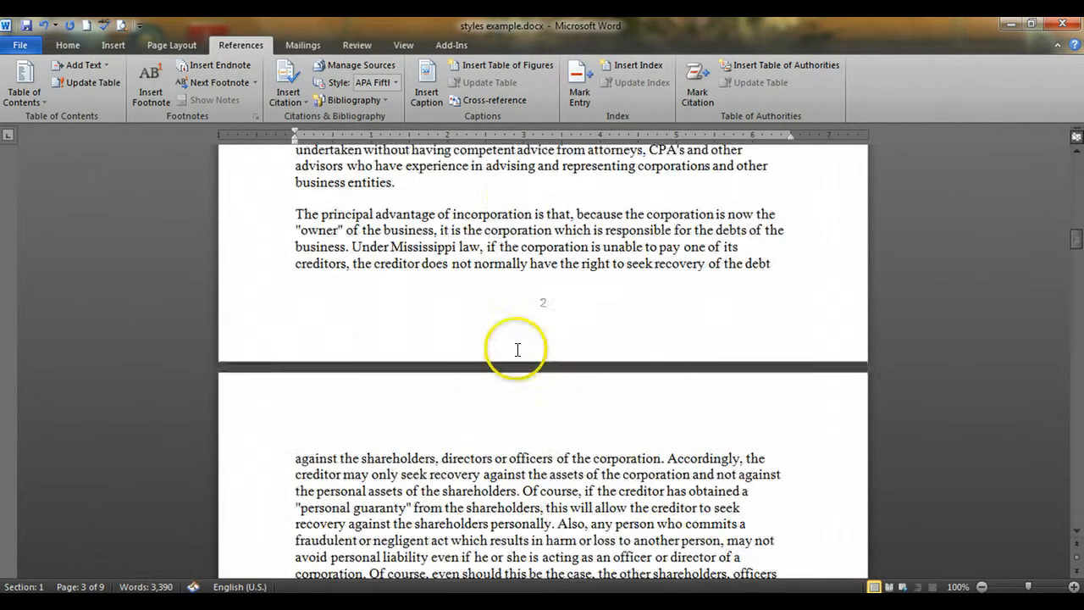
scroll(520, 348, "up", 20)
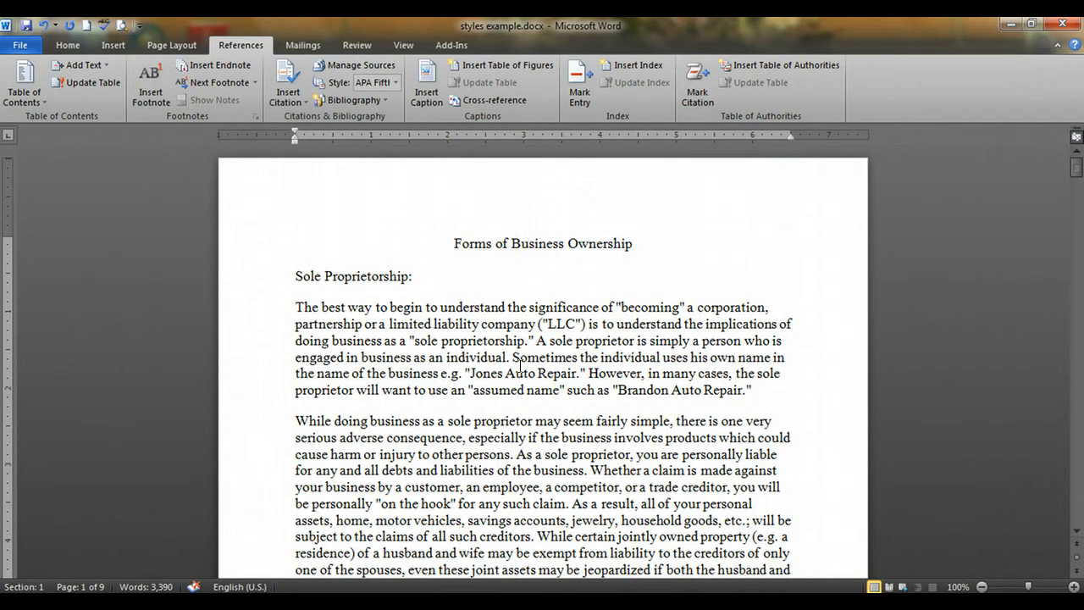
Apply the Title style to the document title "Forms of Business Ownership"
left_click(563, 241)
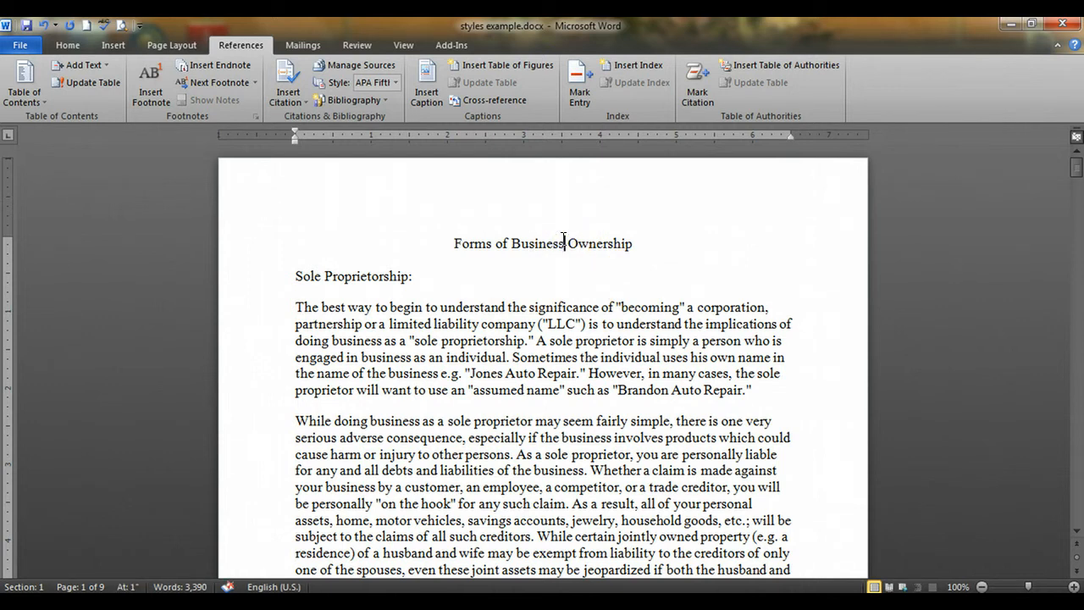
left_click(66, 45)
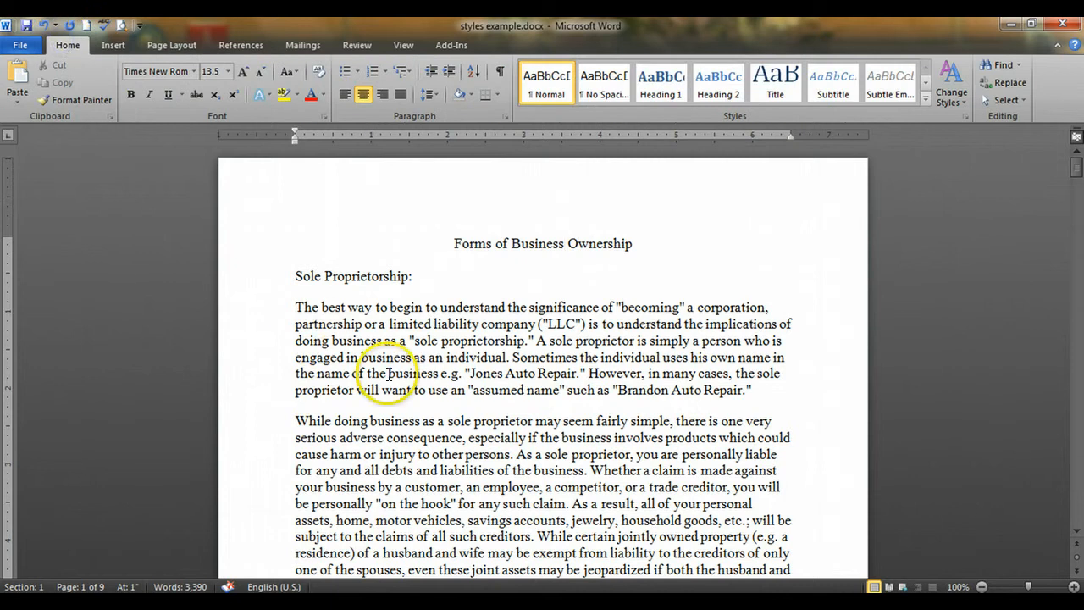
left_click(549, 92)
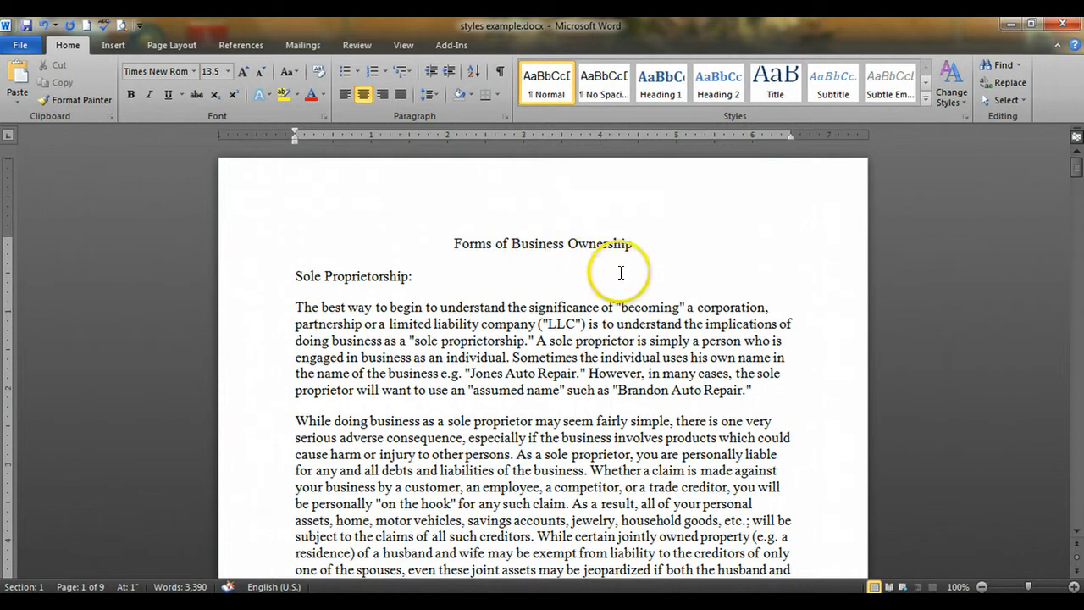
left_click(775, 78)
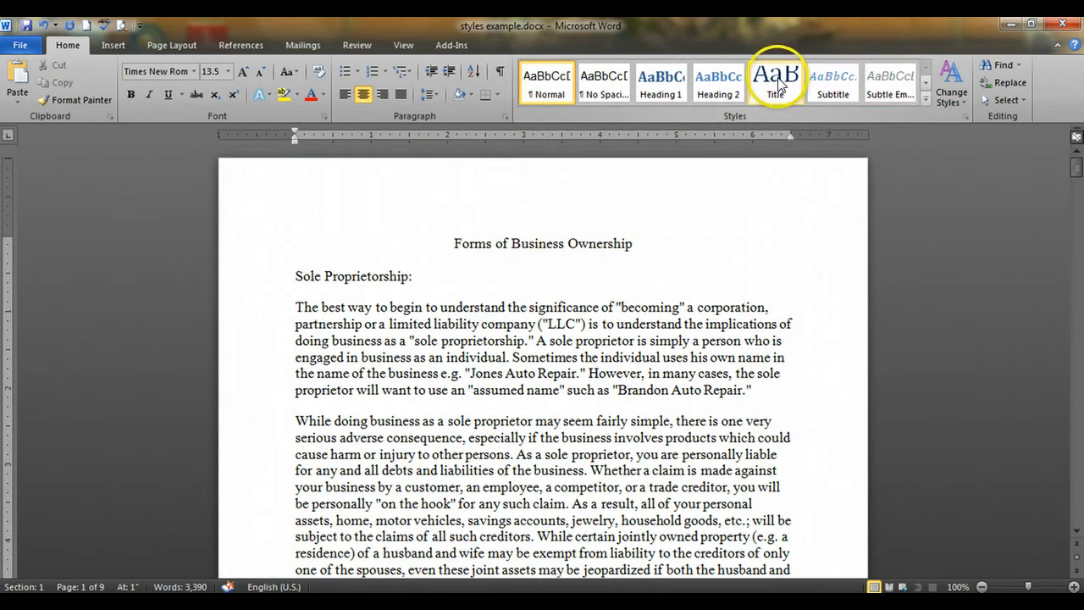
left_click(724, 83)
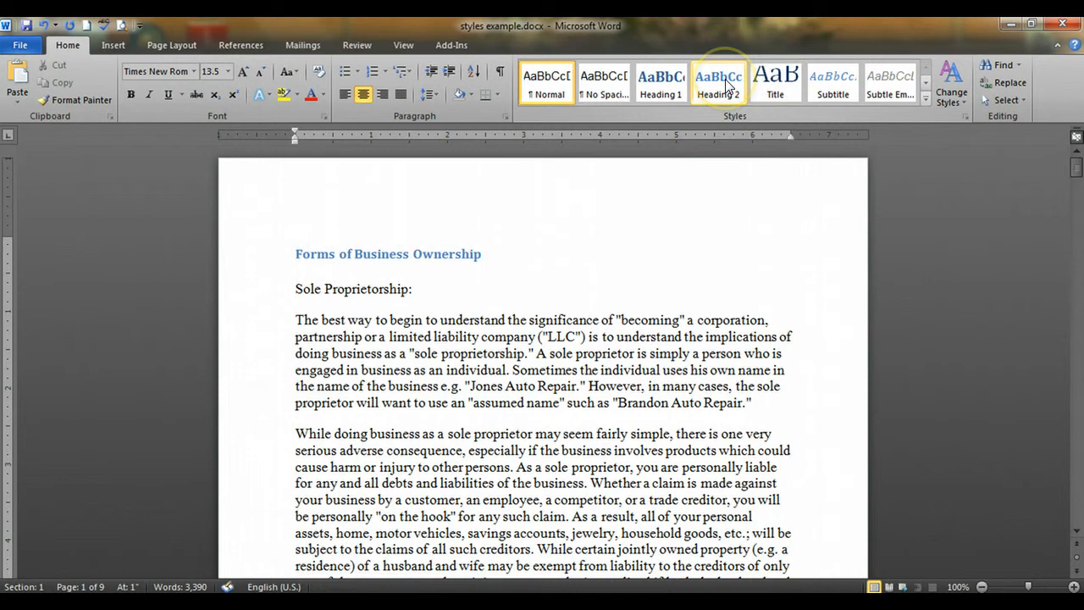
left_click(667, 81)
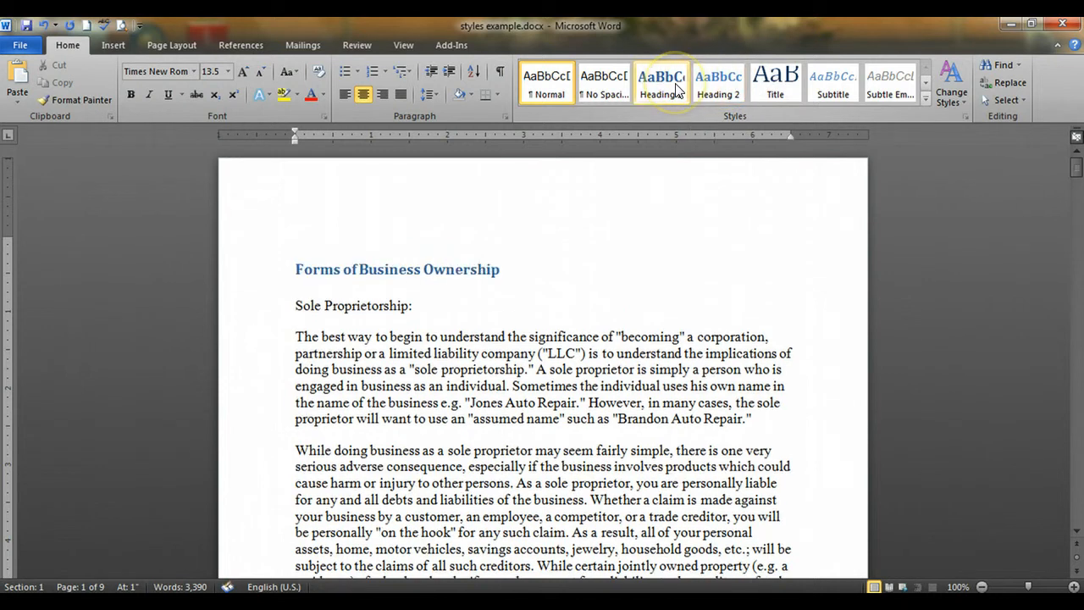
left_click(775, 78)
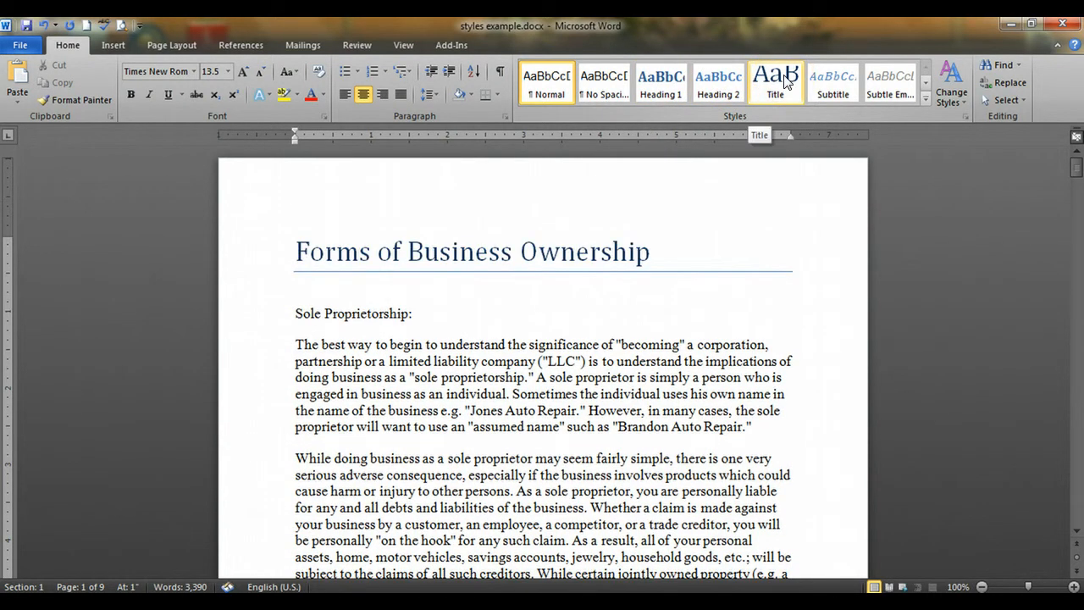
left_click(563, 252)
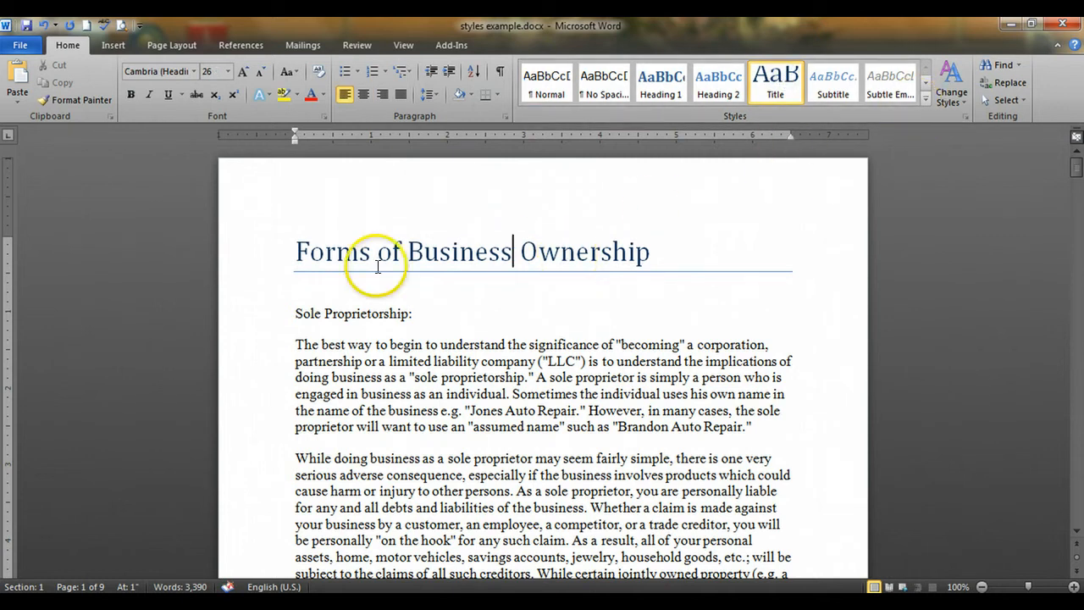
Apply the Heading 1 style to the "Sole Proprietorship:" line below the title
left_click(351, 315)
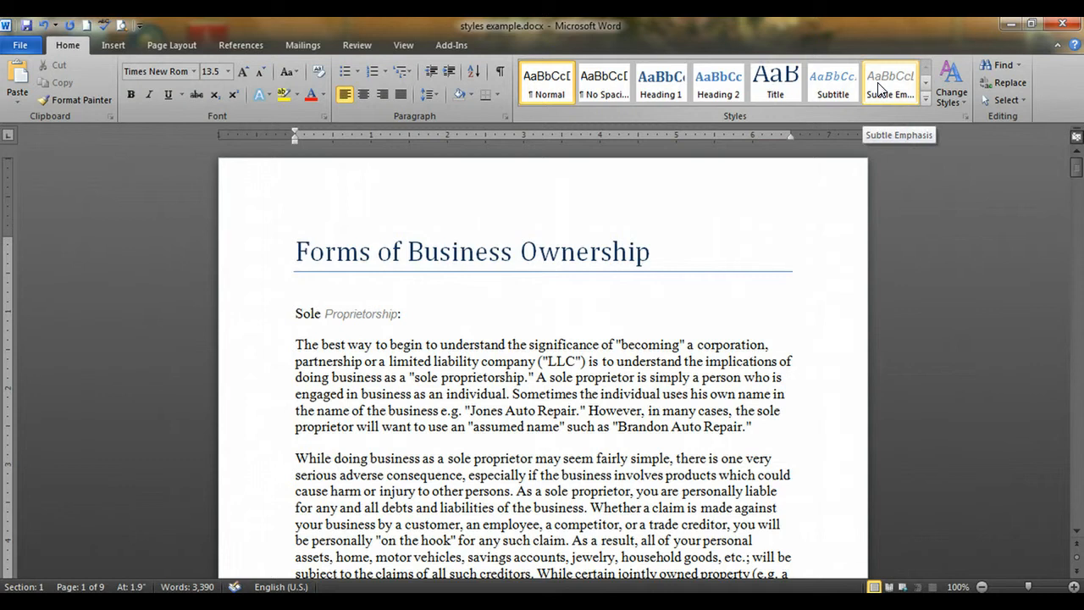
left_click(926, 99)
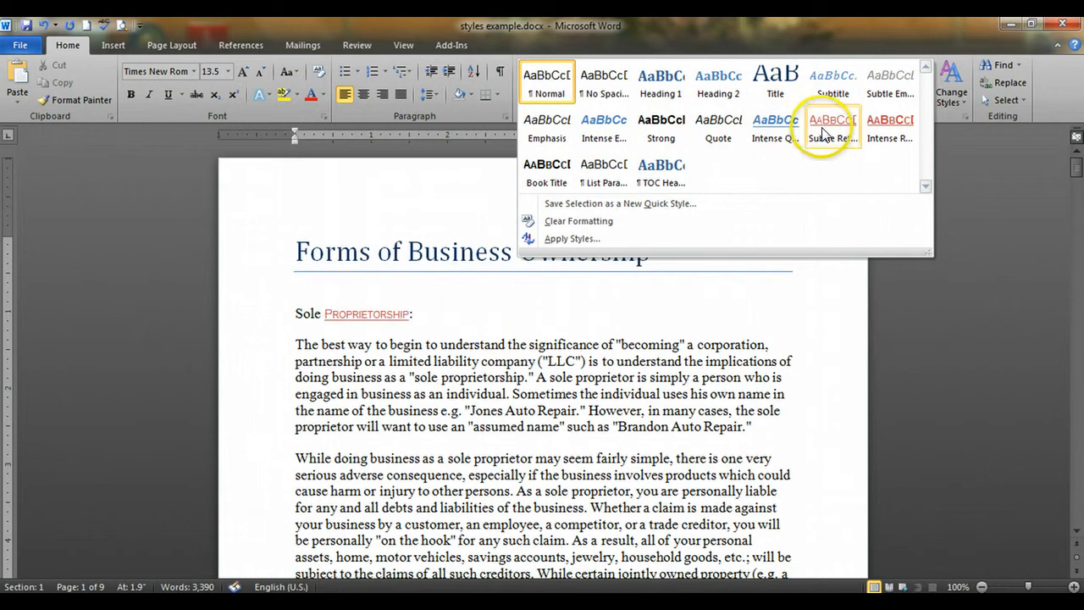
left_click(421, 314)
left_click_drag(293, 312, 426, 322)
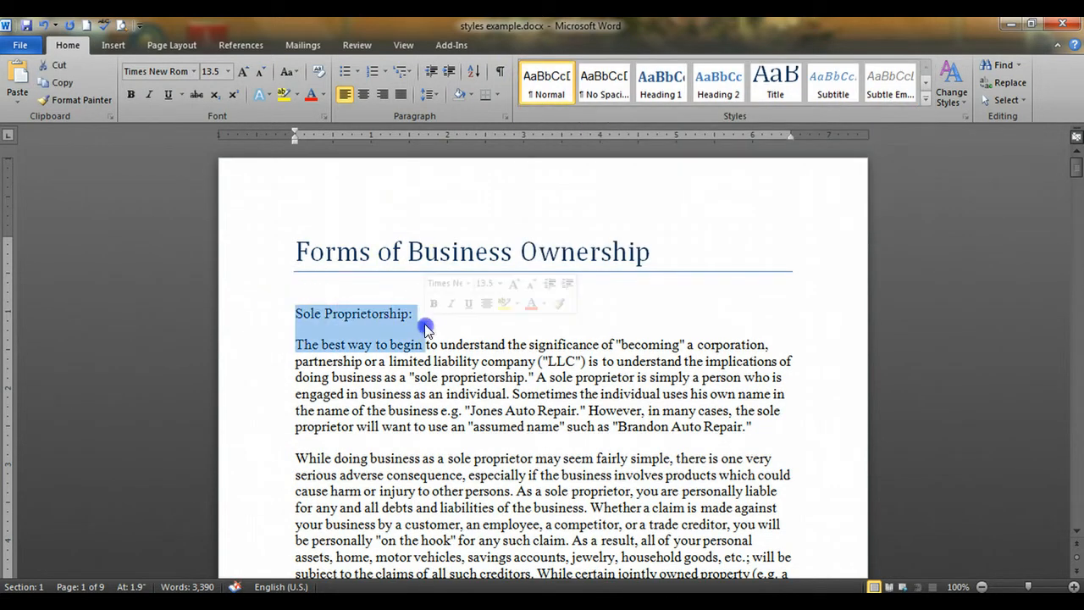
left_click(415, 315)
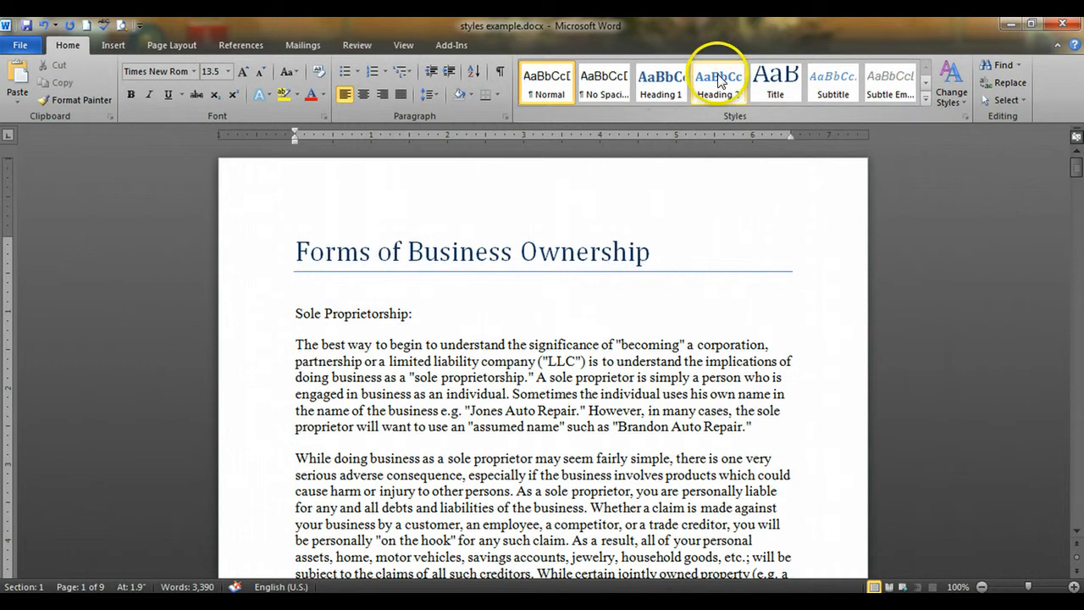
left_click(662, 85)
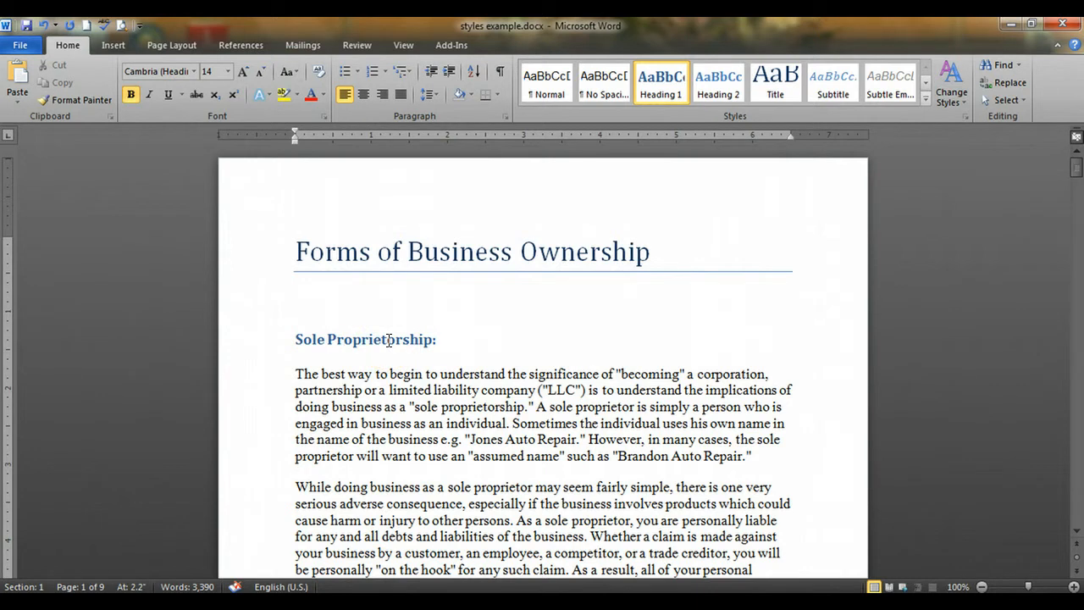
Style "Corporations:" as Heading 1 and its subheading "The Articles of Incorporation" as Heading 2
scroll(406, 449, "down", 7)
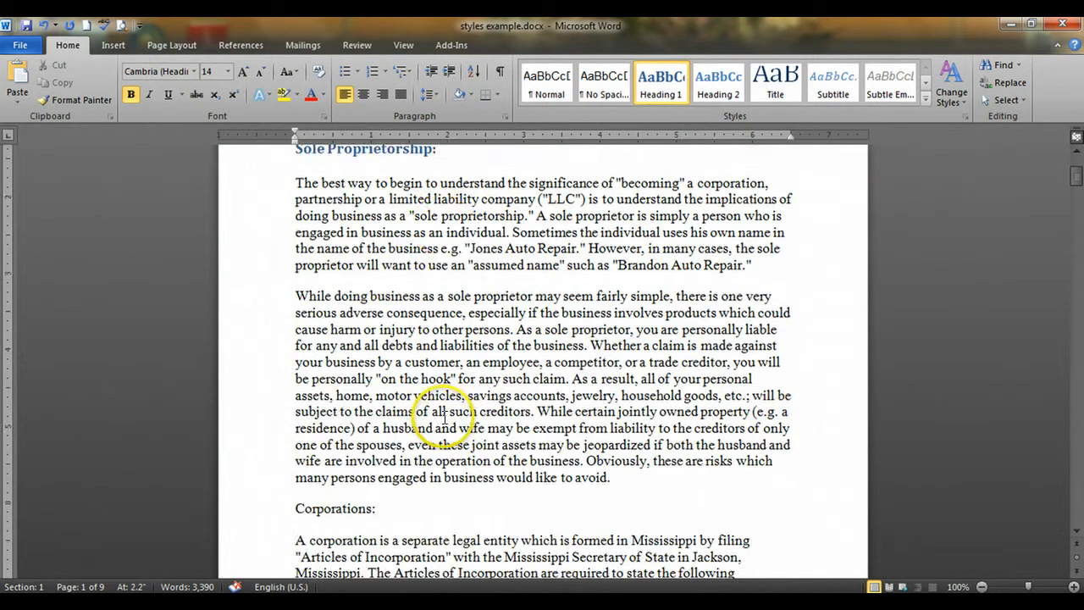
left_click(351, 355)
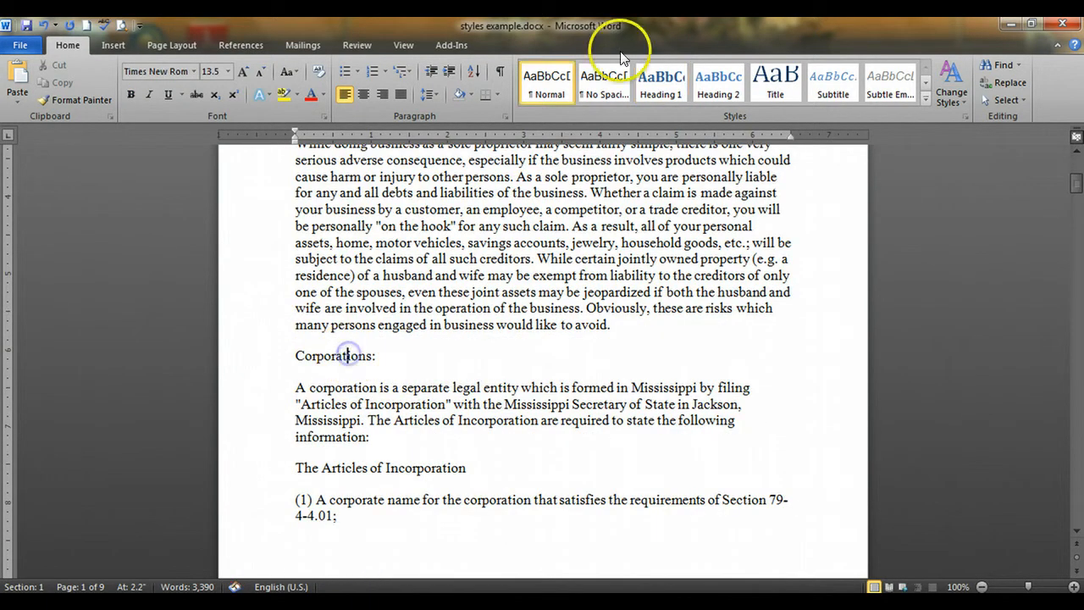
left_click(662, 85)
scroll(422, 292, "down", 4)
left_click(404, 330)
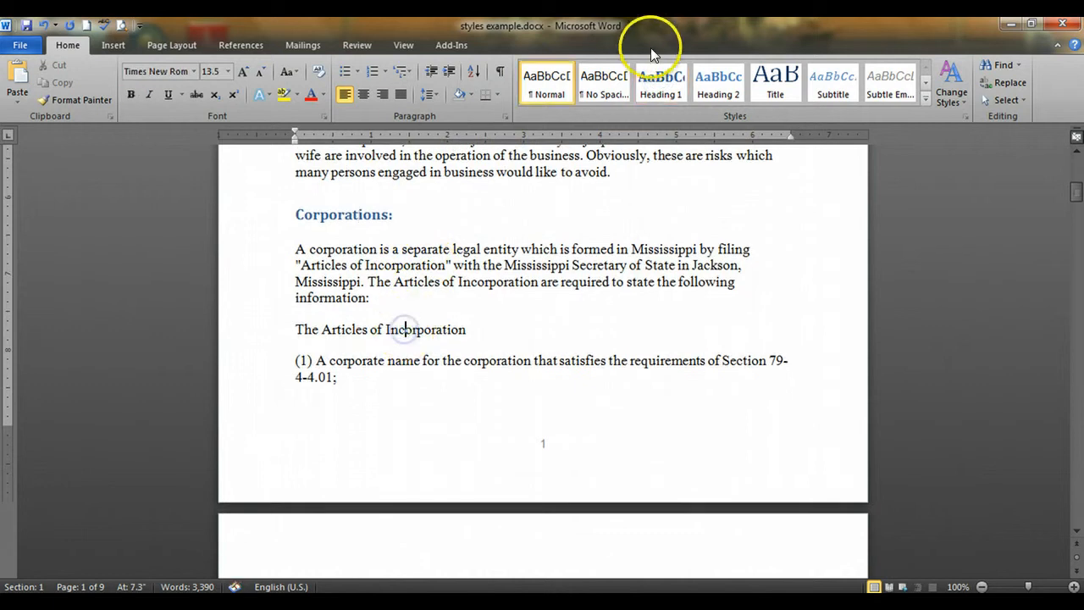
left_click(708, 85)
Apply the Heading 1 style to the "Partnerships:" line on page 3
scroll(460, 261, "down", 4)
scroll(460, 261, "down", 20)
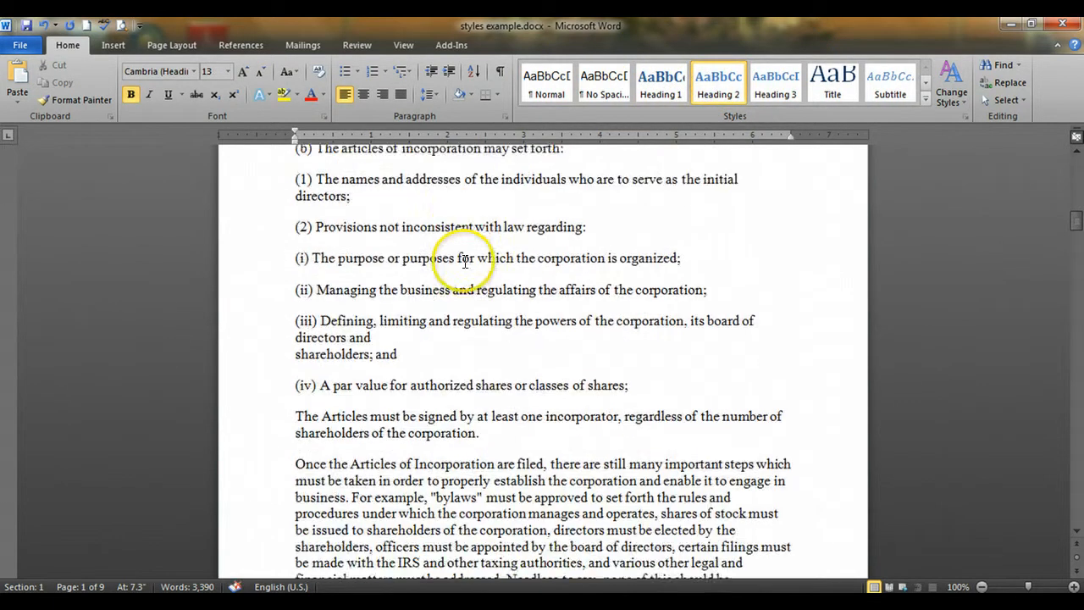
scroll(464, 268, "down", 13)
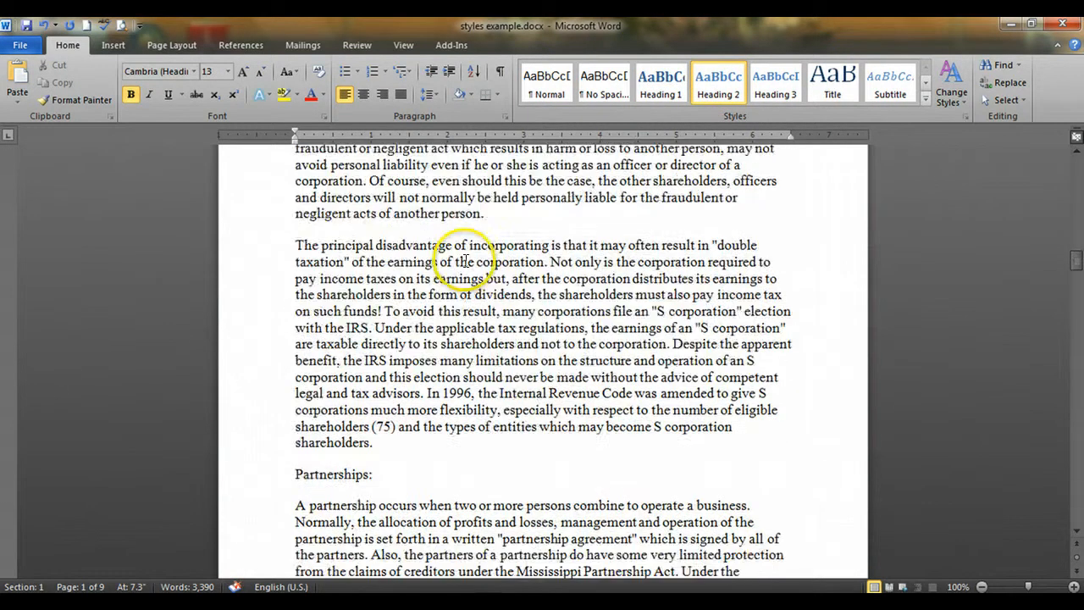
left_click(338, 283)
left_click(661, 84)
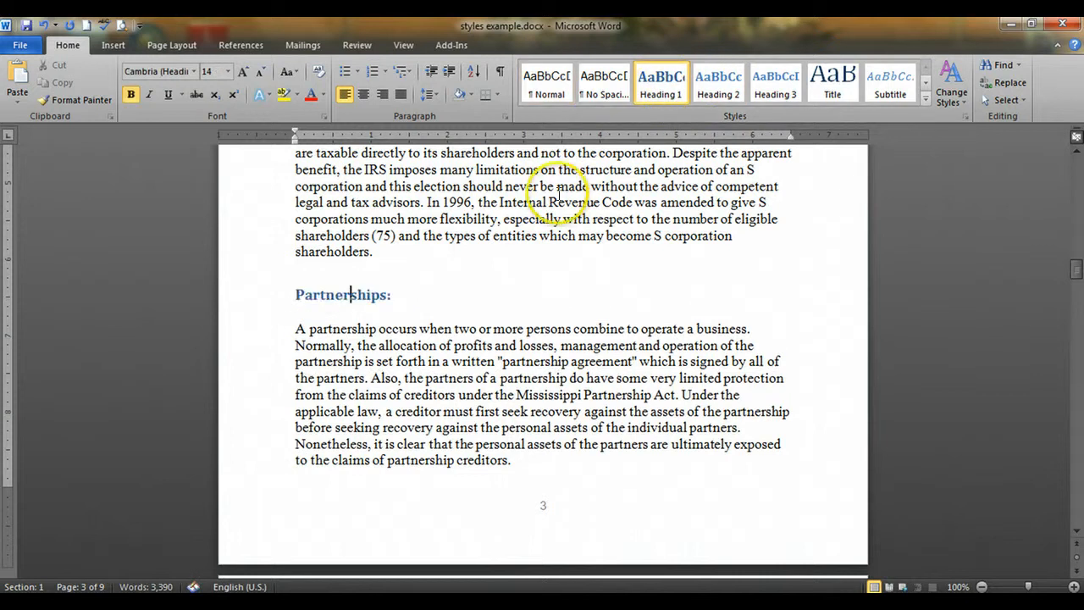
Style "Limited Liability Companies:" as Heading 1 and the "Articles of Incorporation" line in that section as Heading 2
scroll(558, 194, "down", 10)
left_click(423, 300)
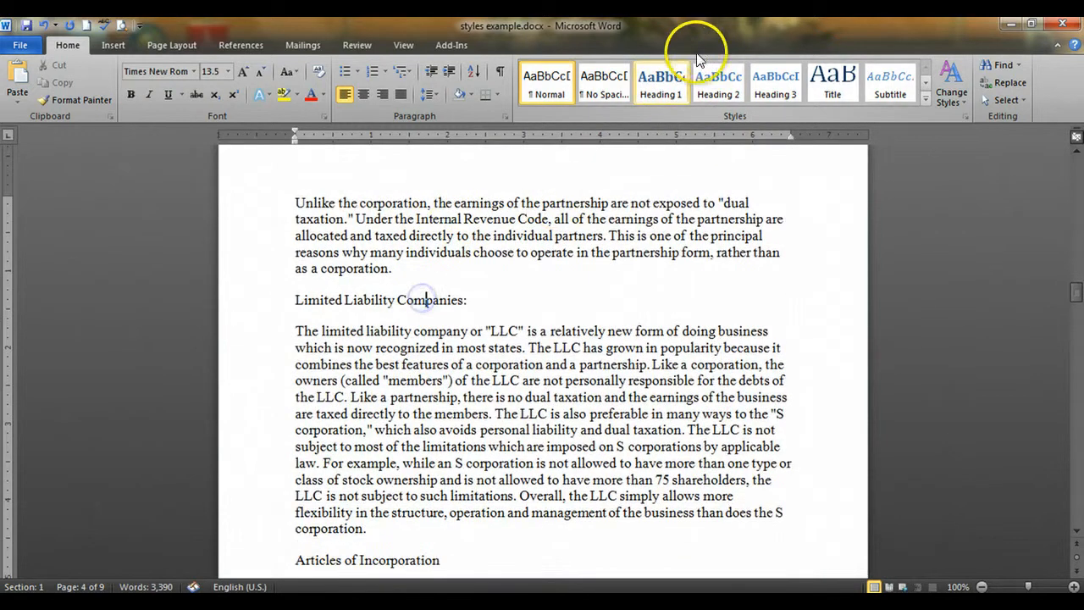
left_click(659, 82)
scroll(590, 172, "down", 4)
left_click(372, 382)
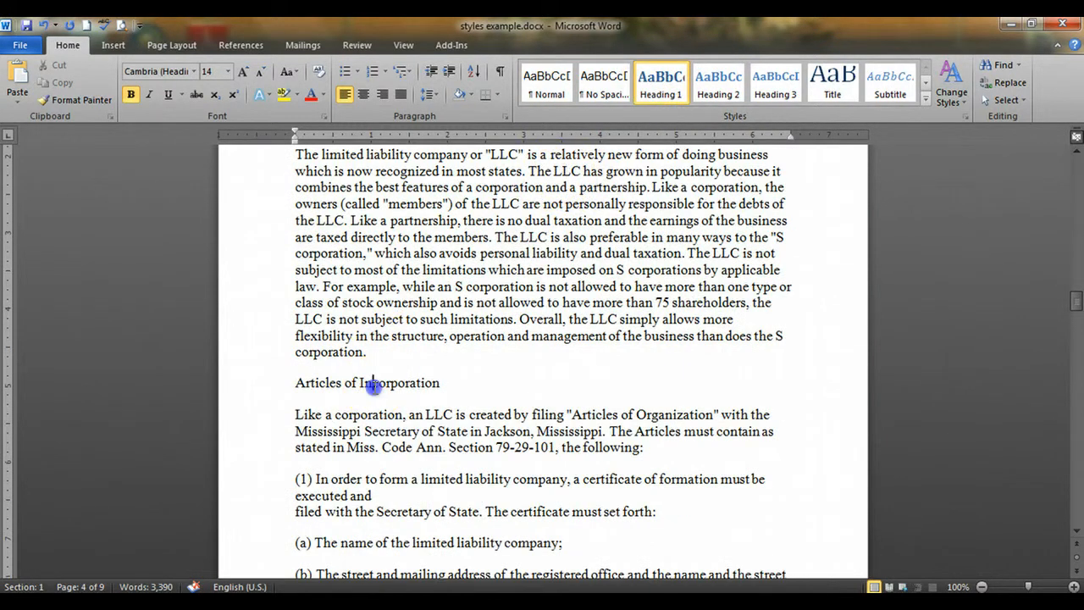
left_click(737, 93)
Apply Heading 1 to "WHAT COSTS WILL I INCUR?" and to "Transfer of Business Interests to Succeeding Generations"
scroll(610, 215, "down", 18)
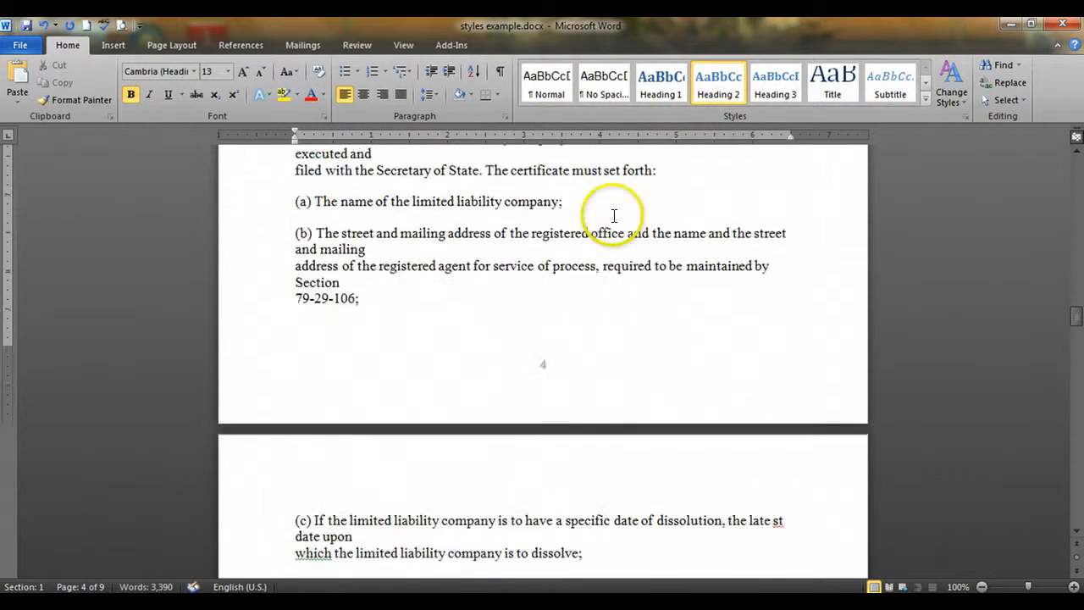
scroll(582, 199, "down", 12)
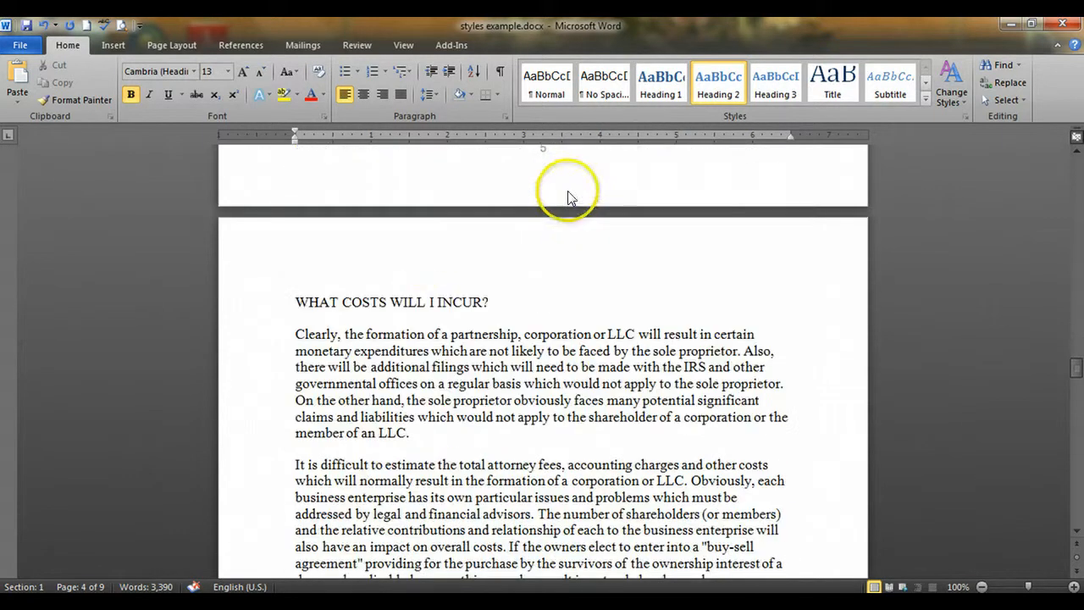
left_click(405, 305)
left_click(661, 83)
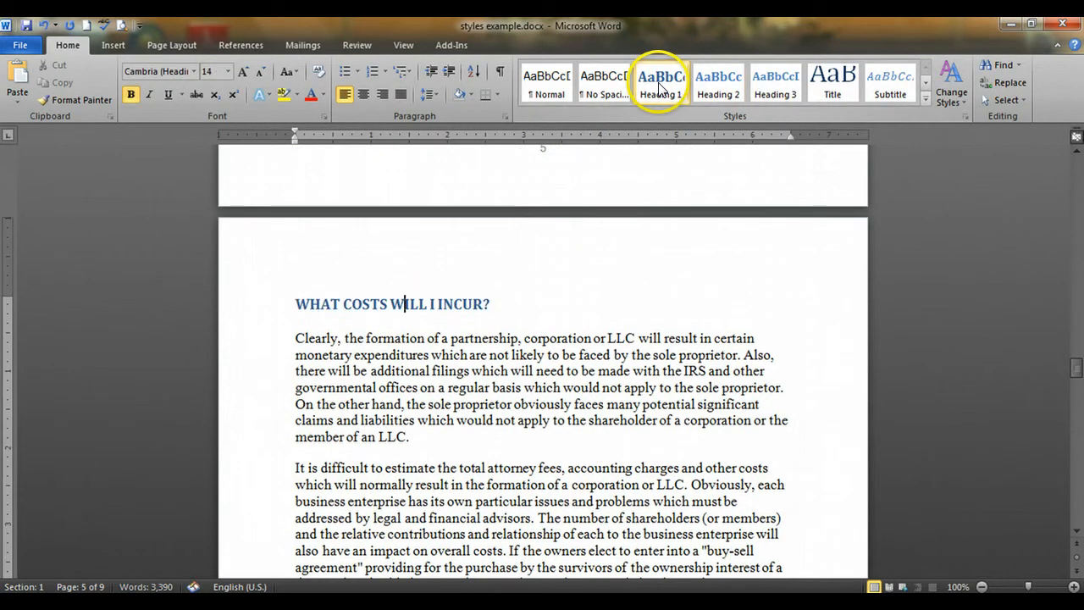
scroll(576, 242, "down", 10)
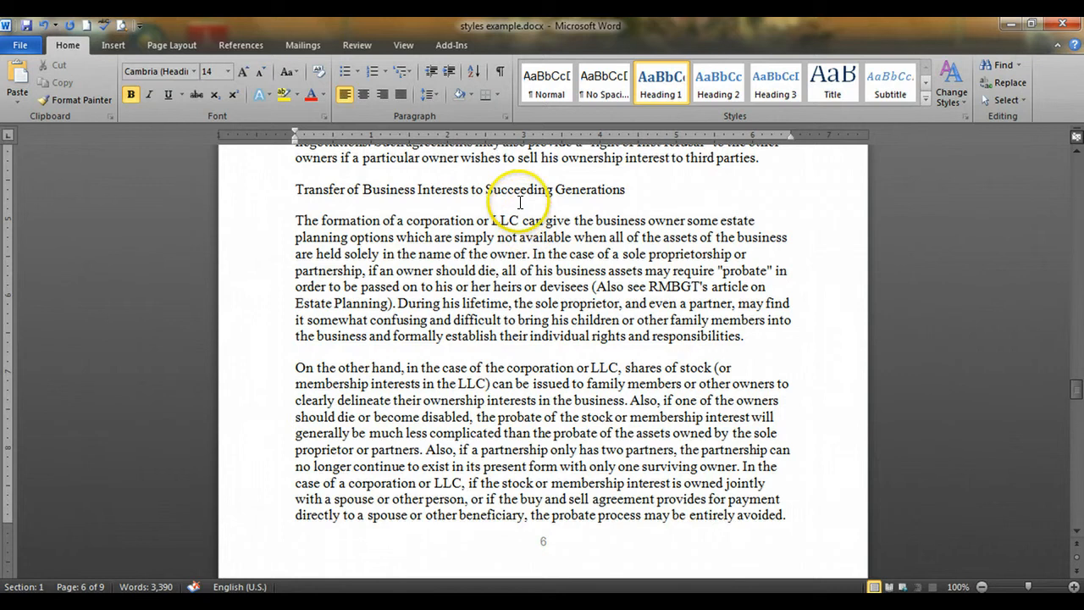
left_click(500, 191)
left_click(655, 84)
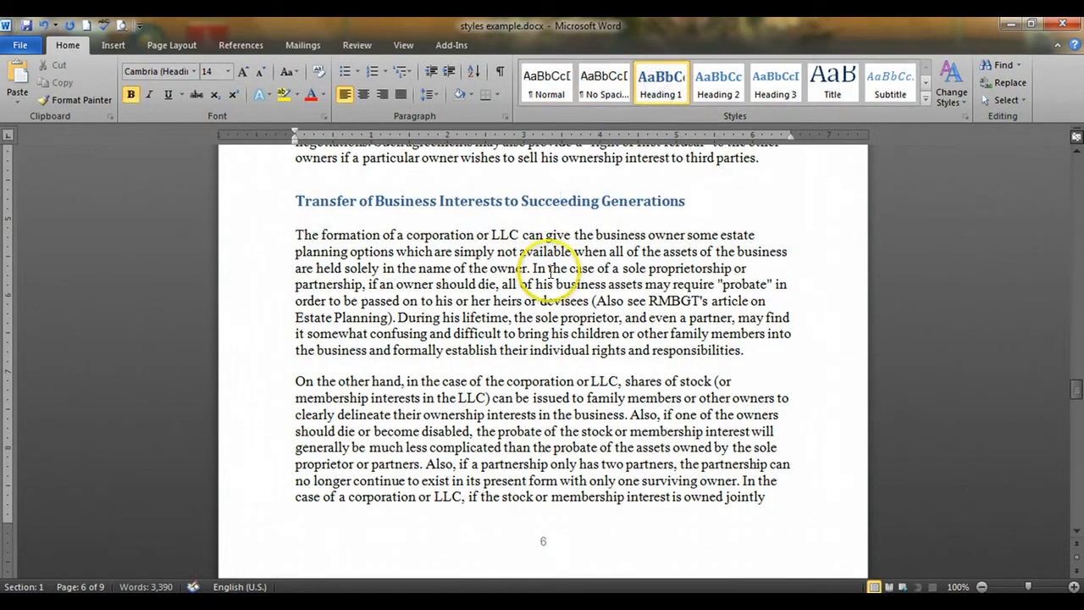
Apply the Heading 1 style to the "Business Failure and Bankruptcy" line on page 7
scroll(570, 232, "down", 5)
scroll(570, 232, "down", 13)
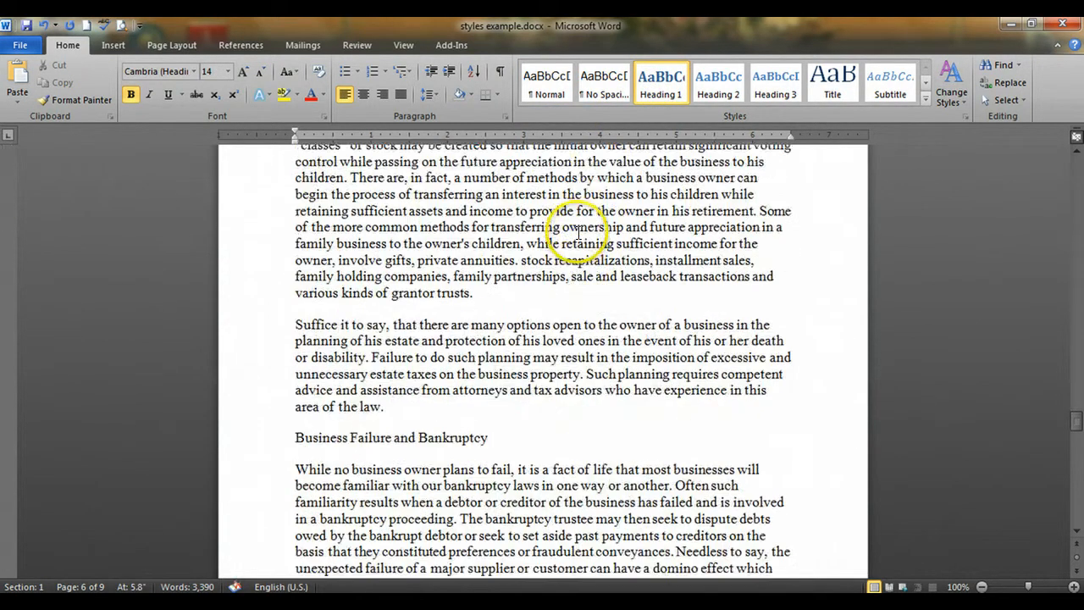
left_click(452, 292)
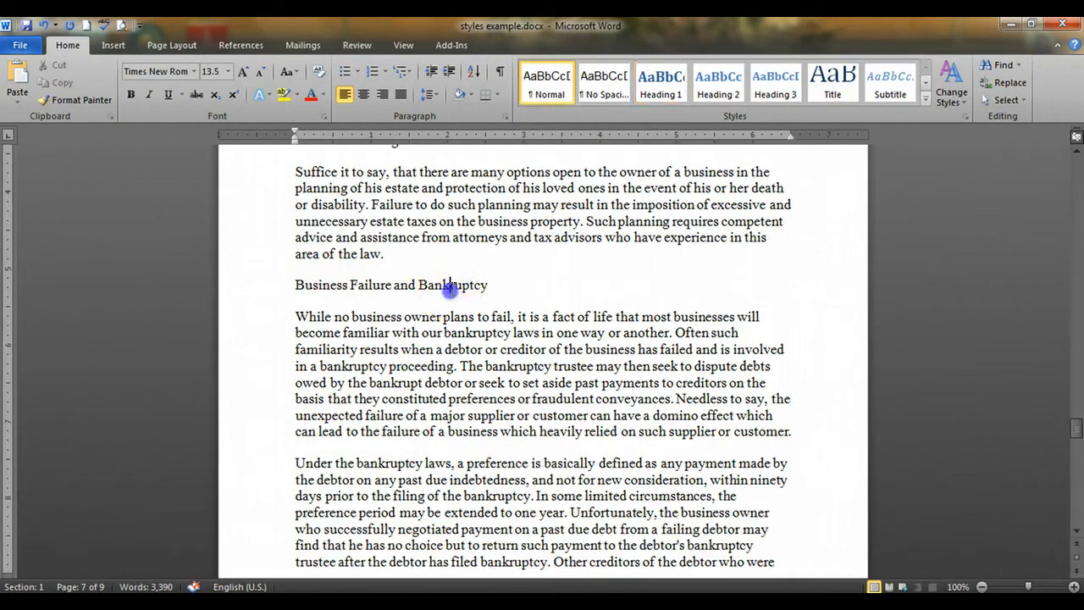
left_click(660, 84)
scroll(565, 246, "down", 9)
scroll(567, 261, "down", 20)
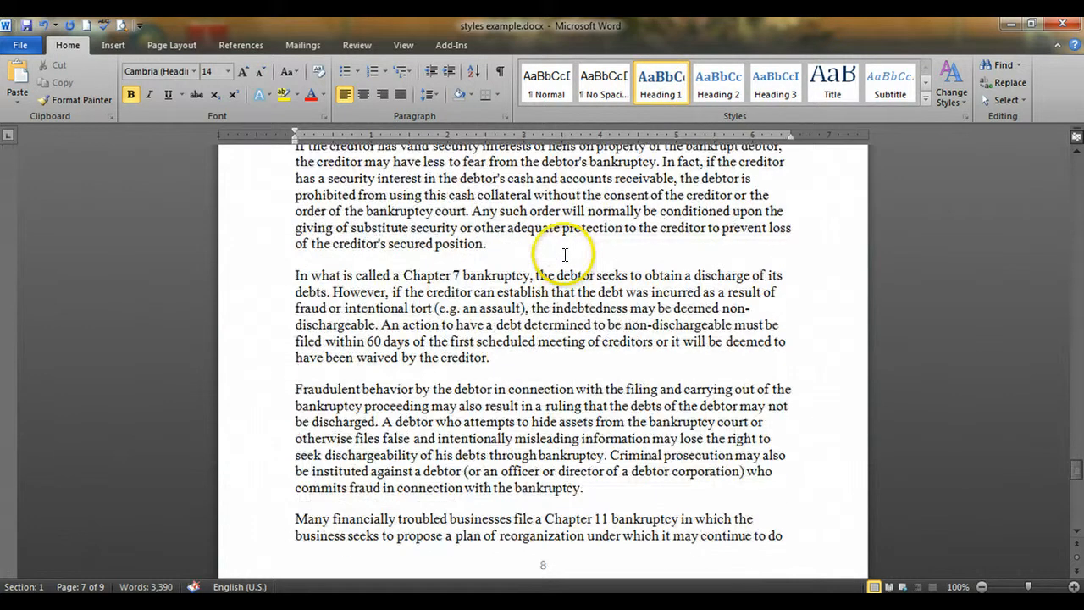
Preview the built-in style sets, such as Thatch, on the document's title and headings
scroll(564, 253, "down", 6)
scroll(563, 253, "up", 7)
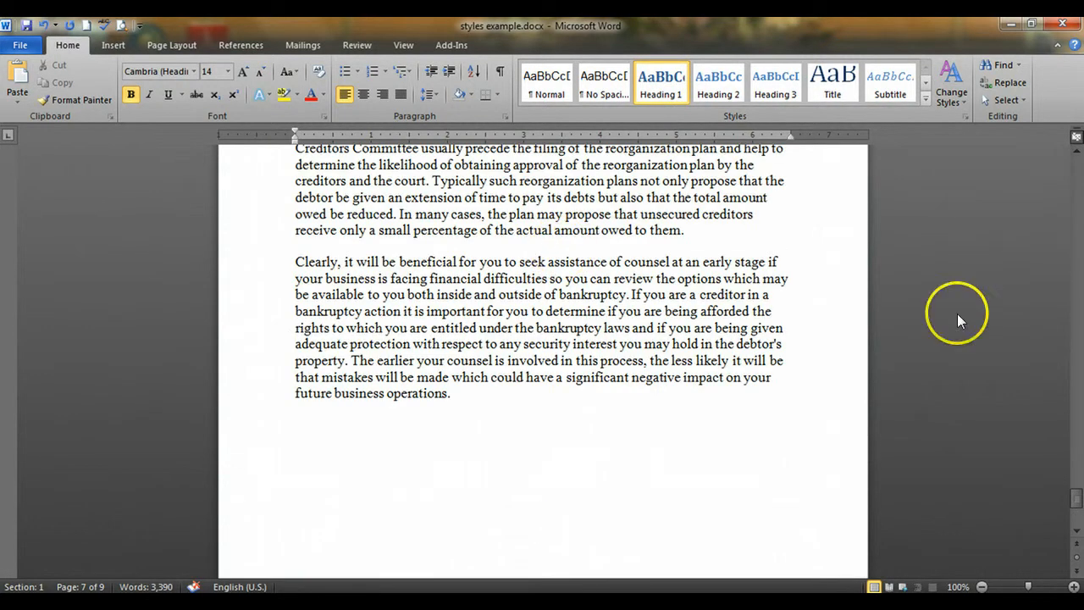
left_click_drag(1079, 500, 1077, 166)
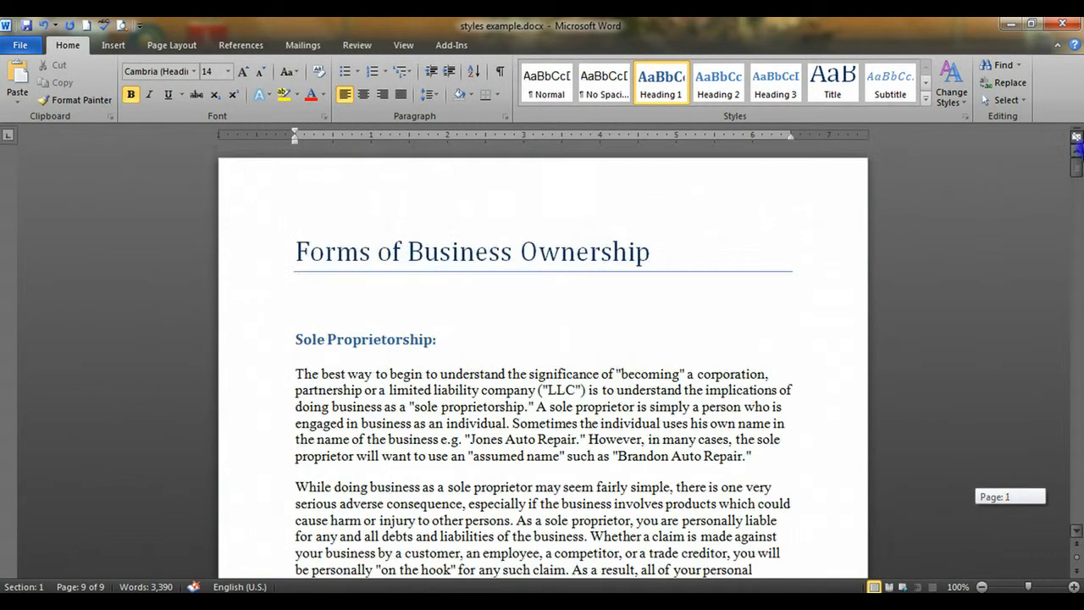
left_click(497, 391)
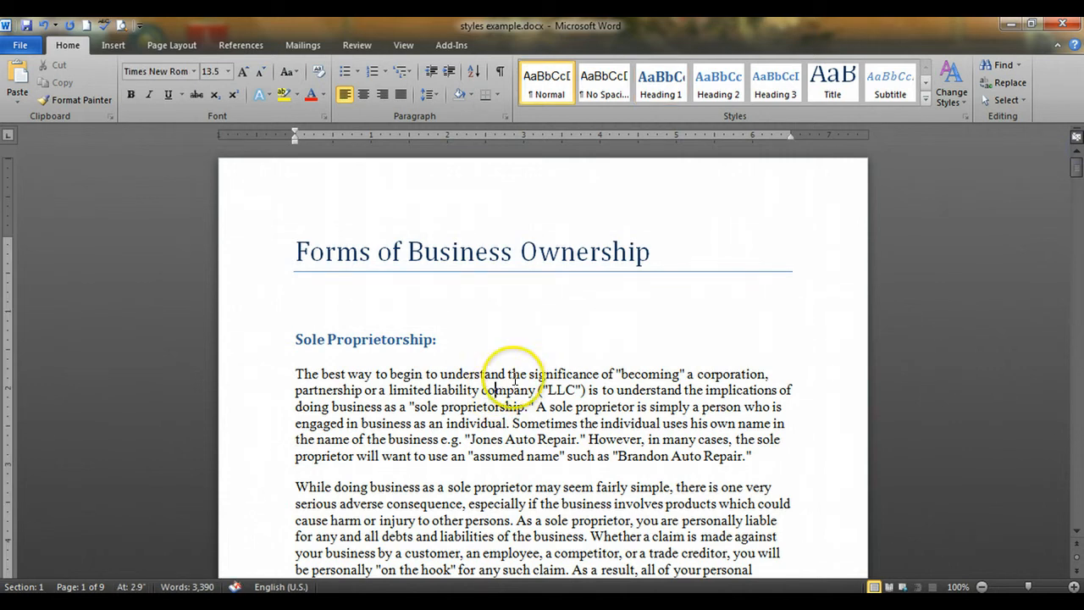
left_click(952, 87)
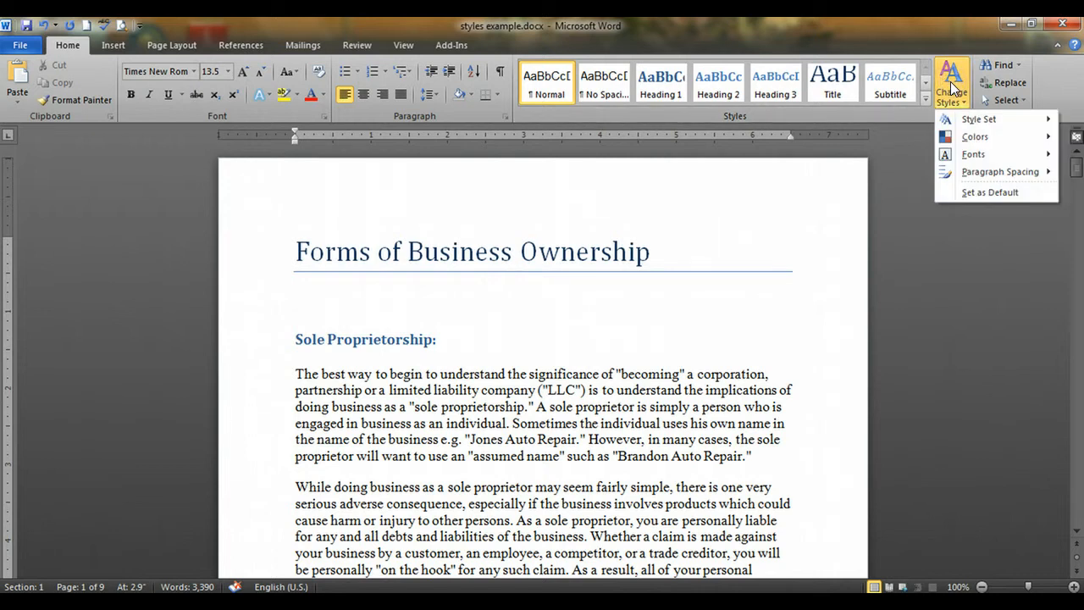
left_click(945, 117)
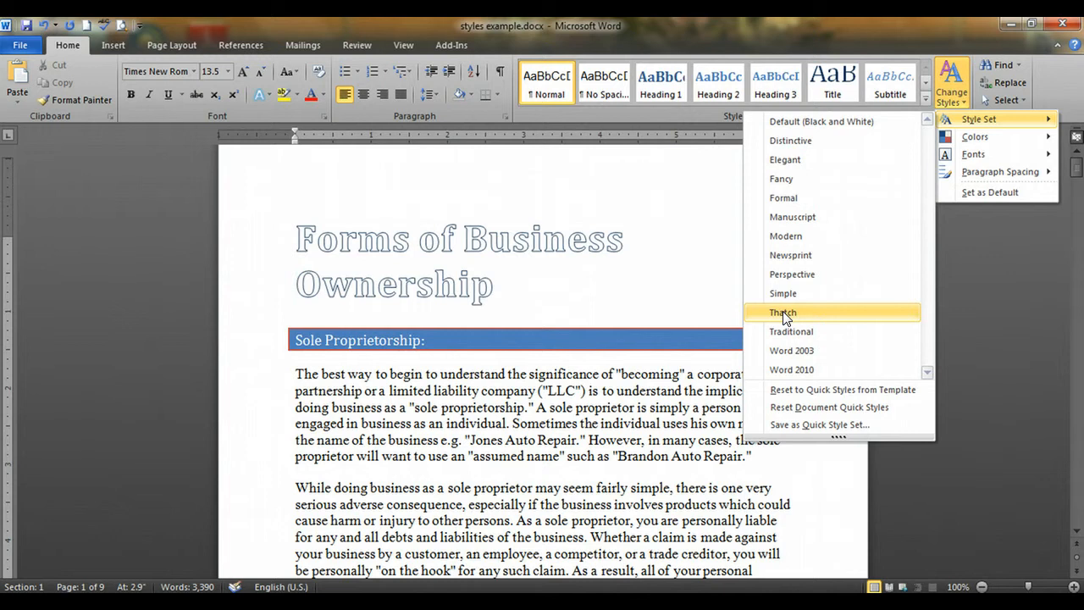
left_click(778, 338)
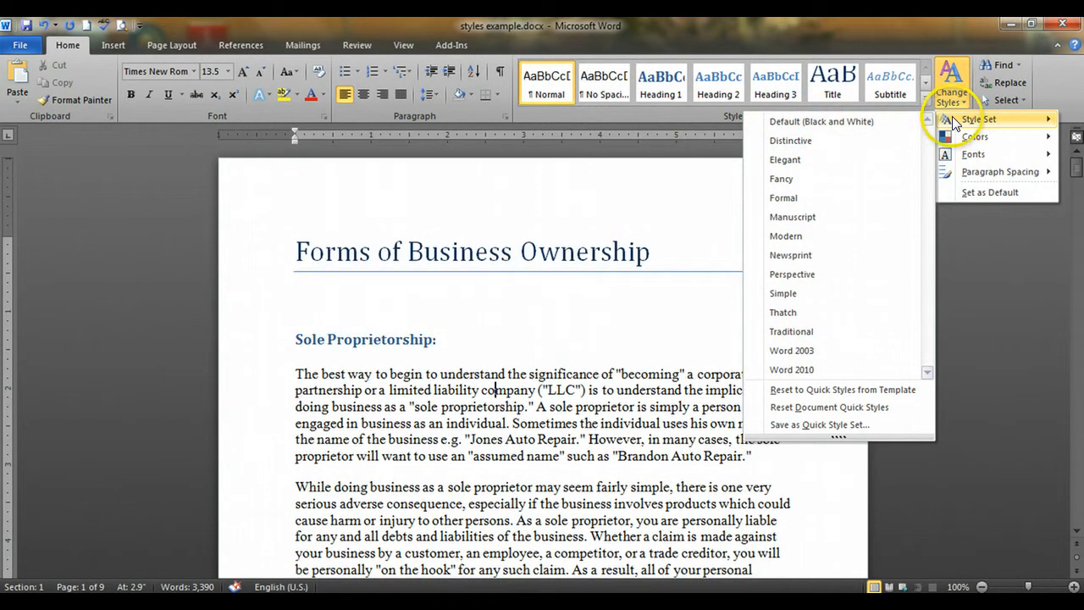
left_click(951, 83)
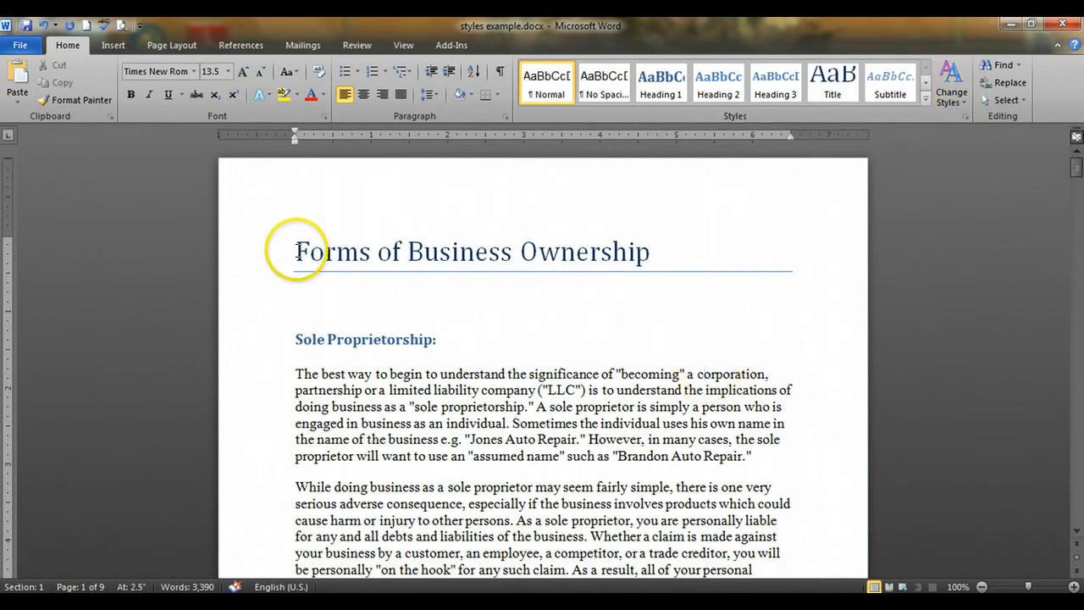
Insert the Automatic Table 1 table of contents on the blank line below the "Forms of Business Ownership" title
left_click(297, 252)
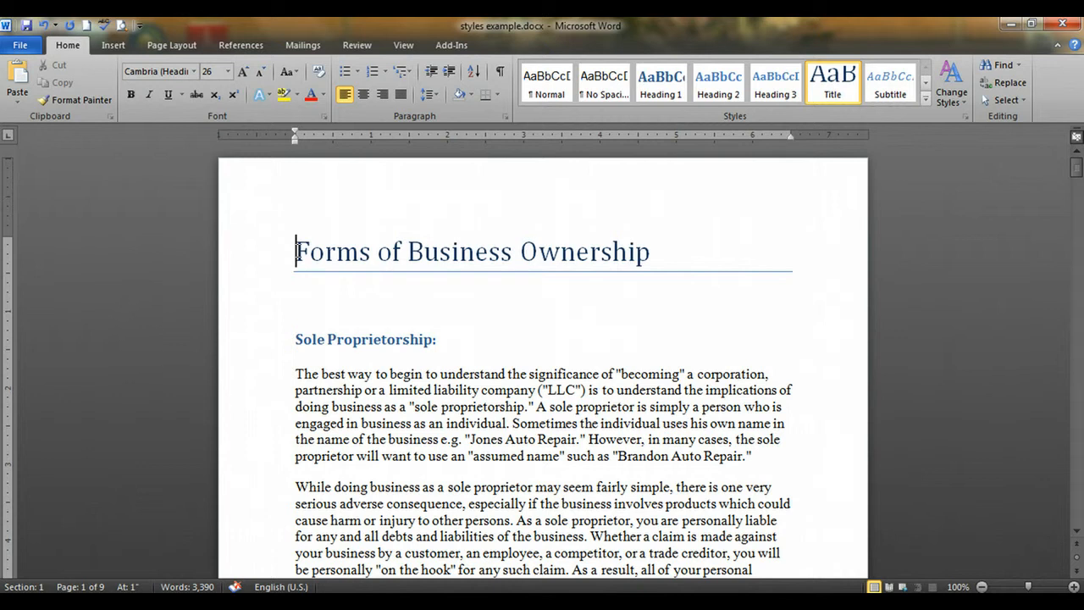
left_click(305, 302)
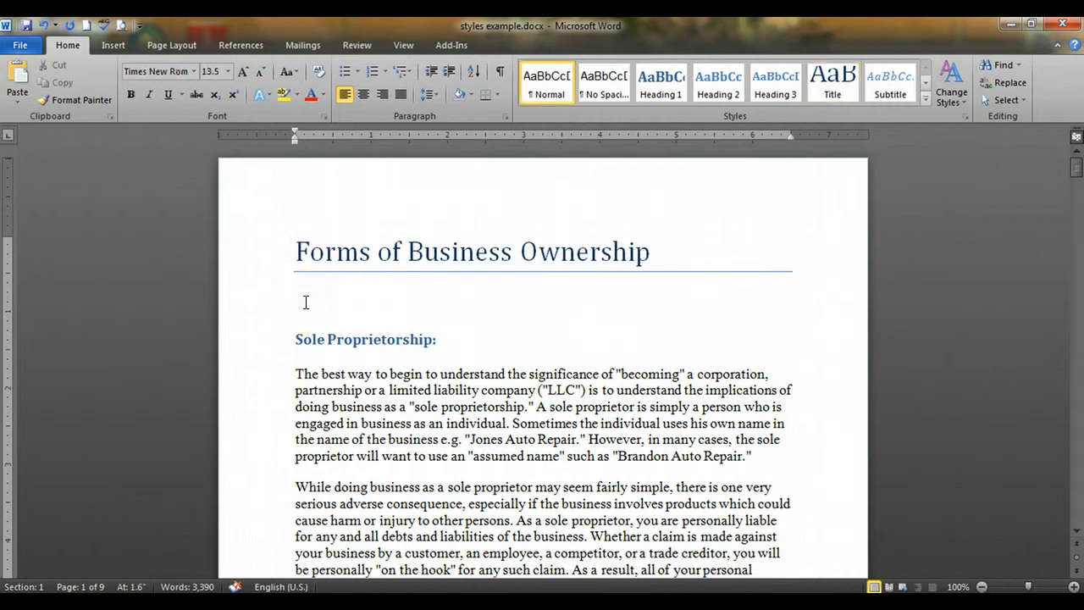
left_click(412, 341)
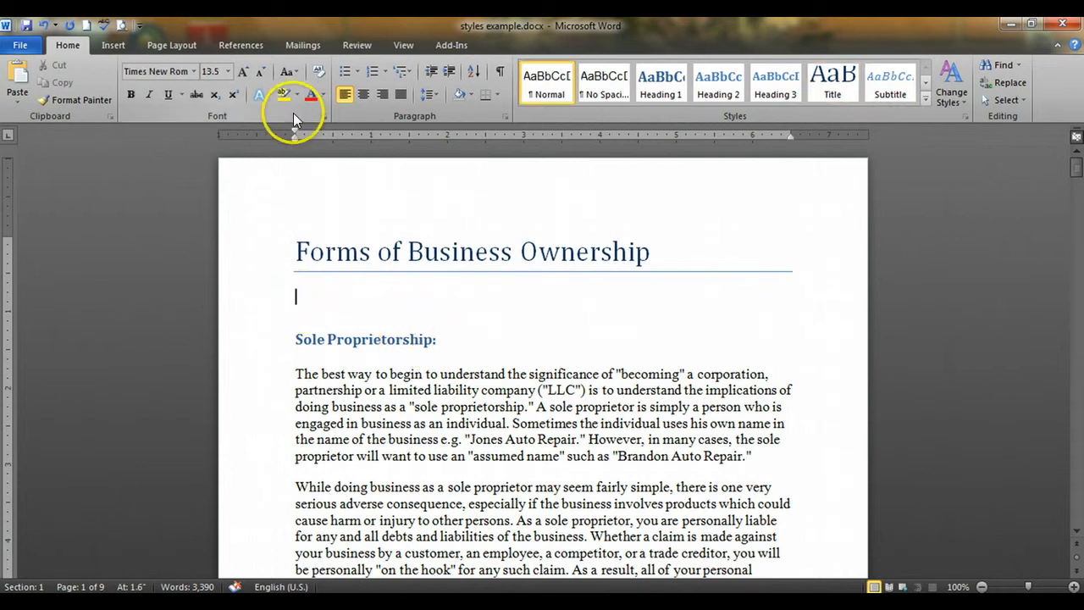
left_click(238, 45)
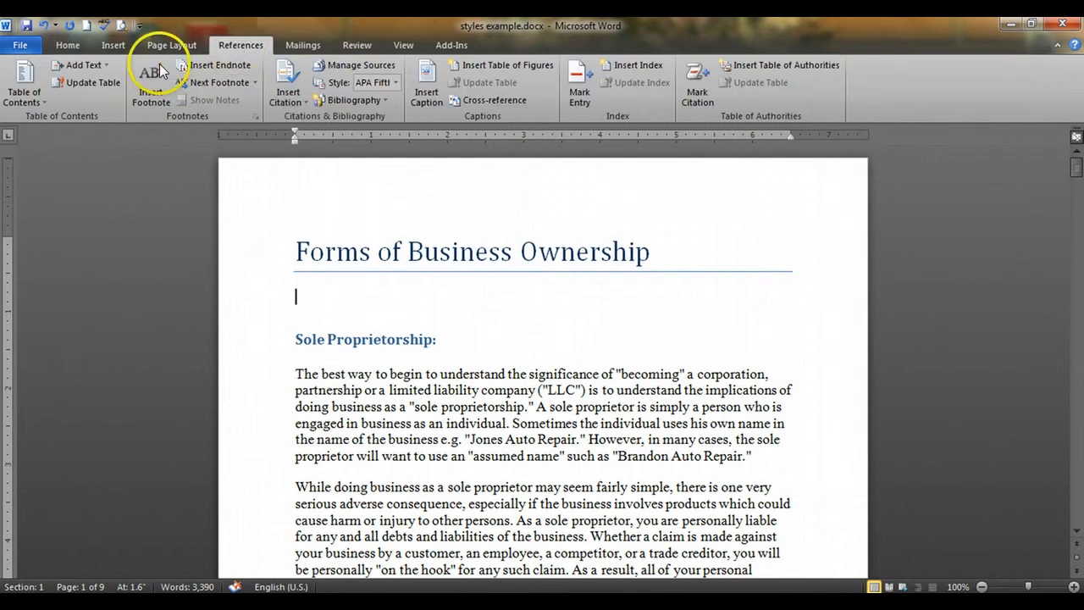
left_click(25, 102)
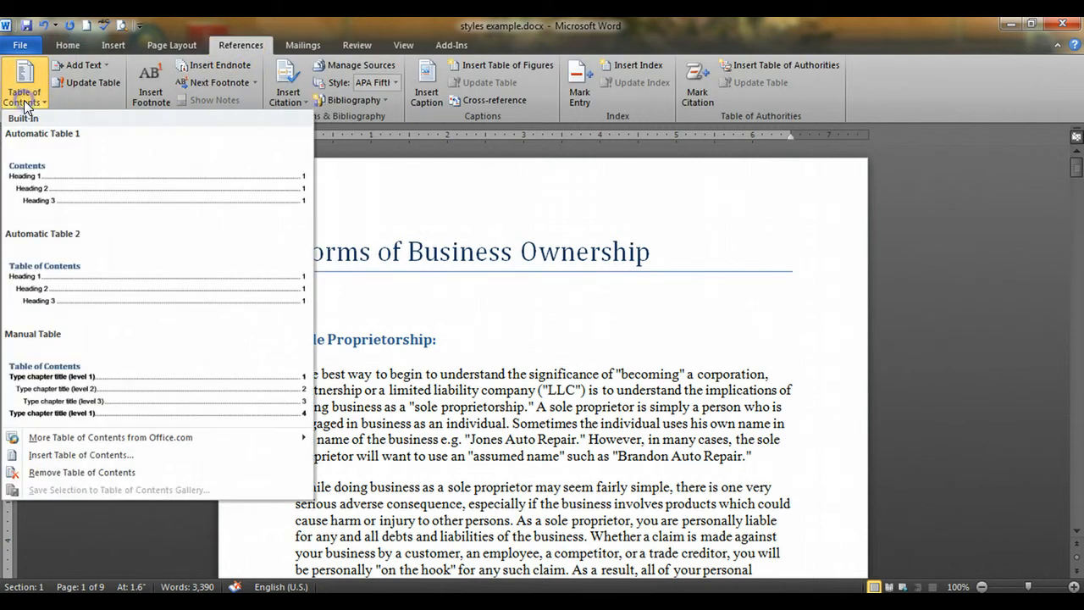
left_click(24, 188)
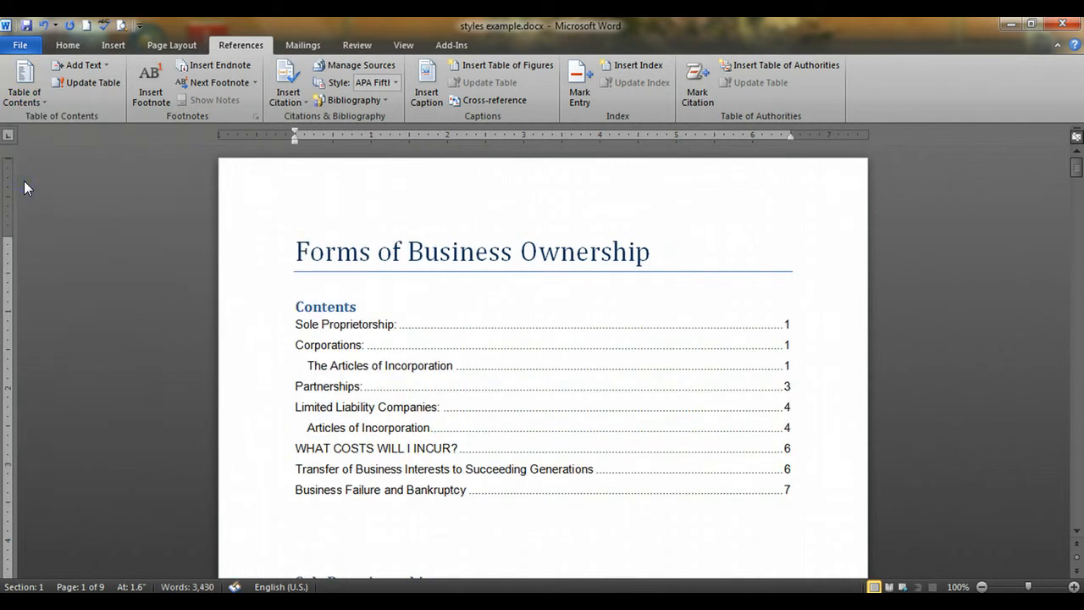
Examine the table of contents and compare its page number for "Corporations:" with the page where that heading sits
left_click(278, 329)
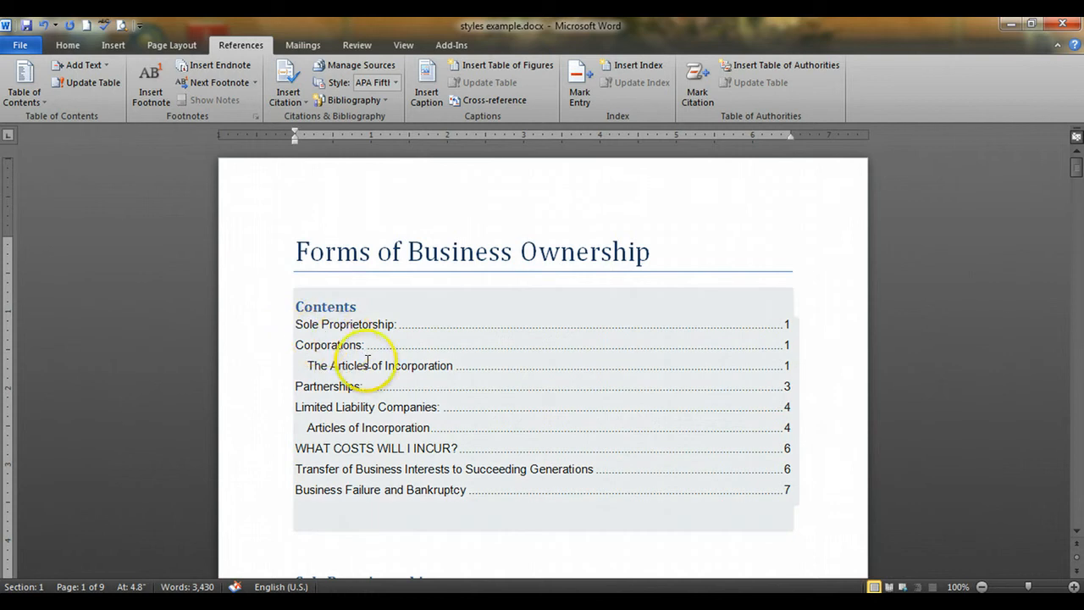
left_click(414, 385)
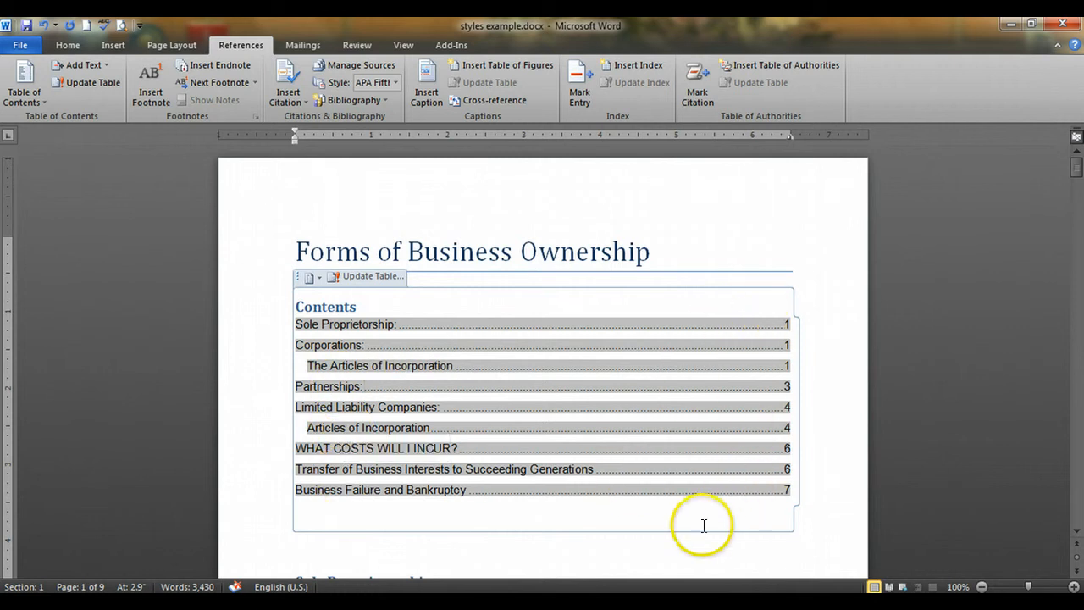
left_click(625, 549)
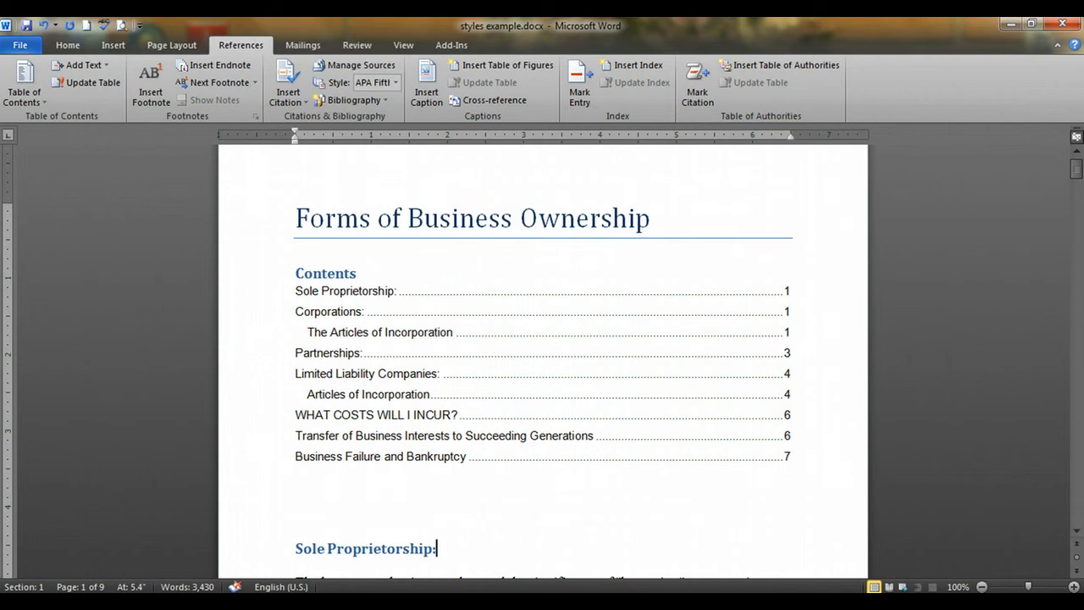
left_click(362, 498)
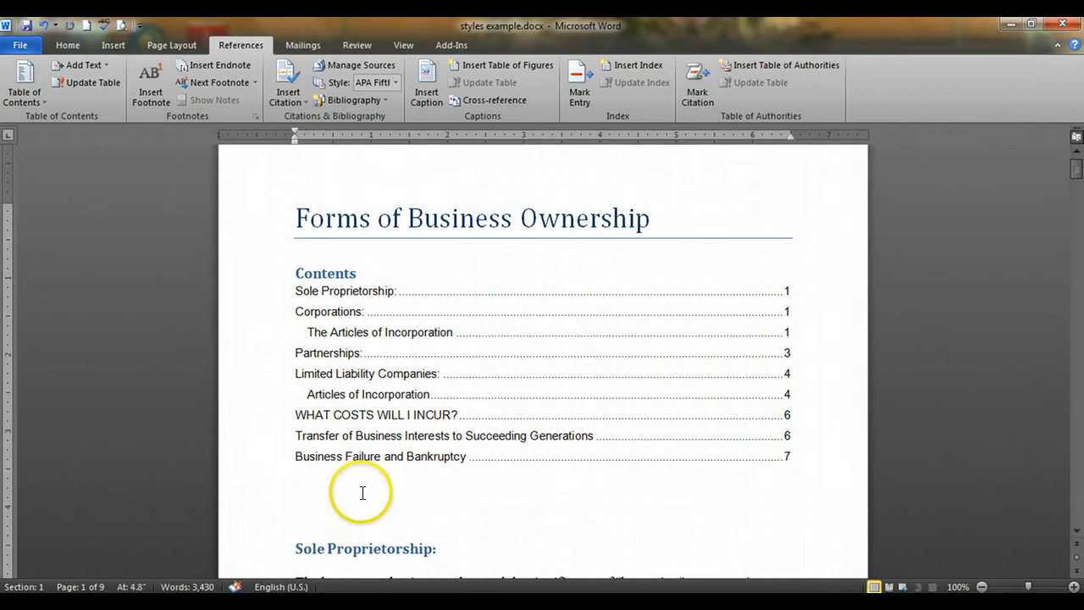
left_click(416, 496)
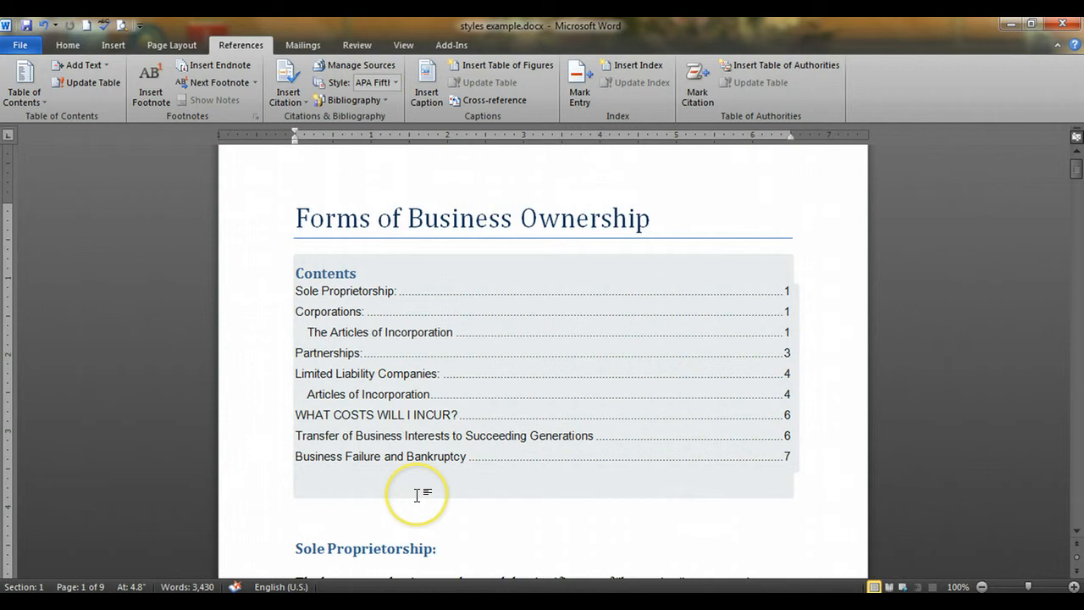
left_click(422, 493)
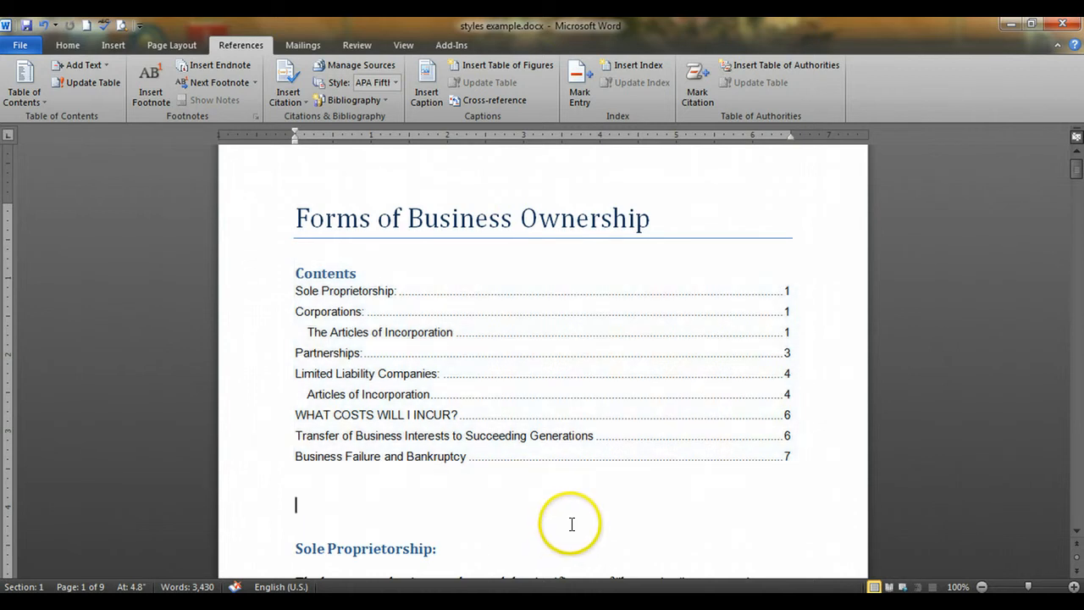
scroll(571, 519, "down", 4)
scroll(572, 511, "down", 10)
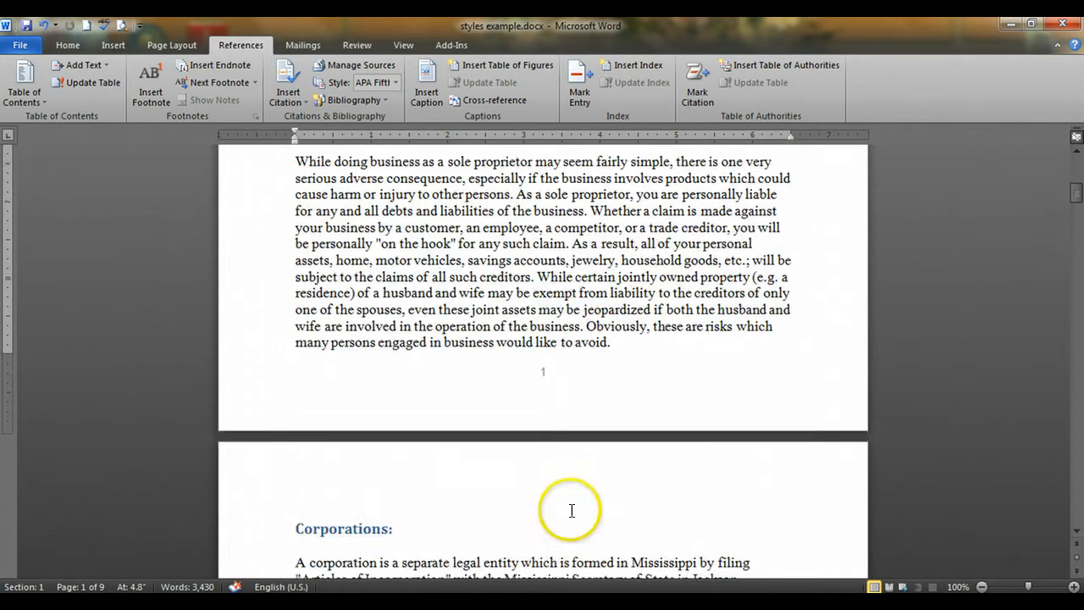
left_click(430, 362)
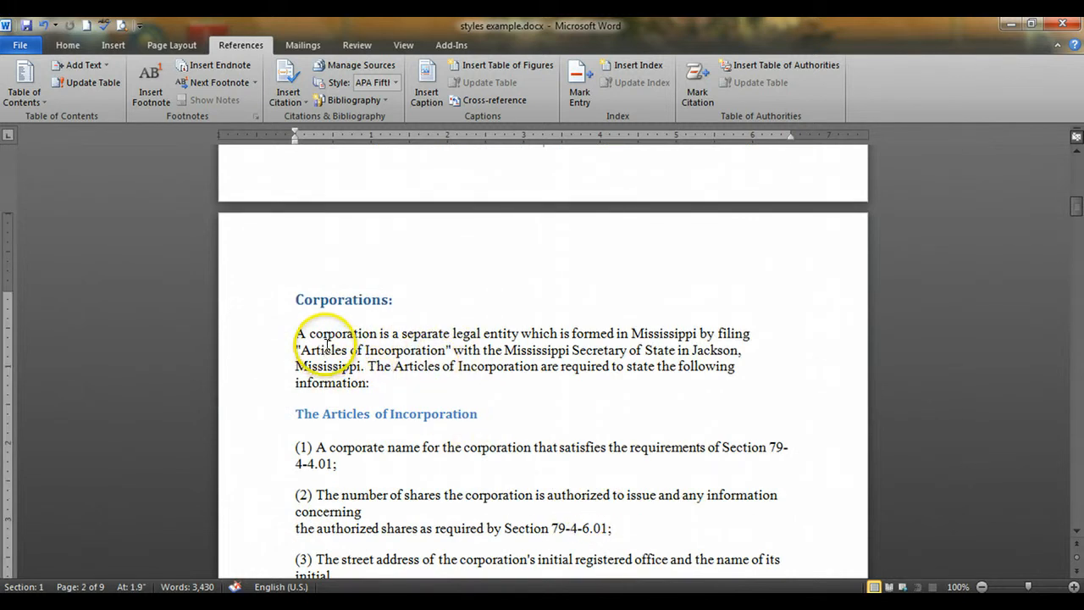
scroll(334, 338, "up", 15)
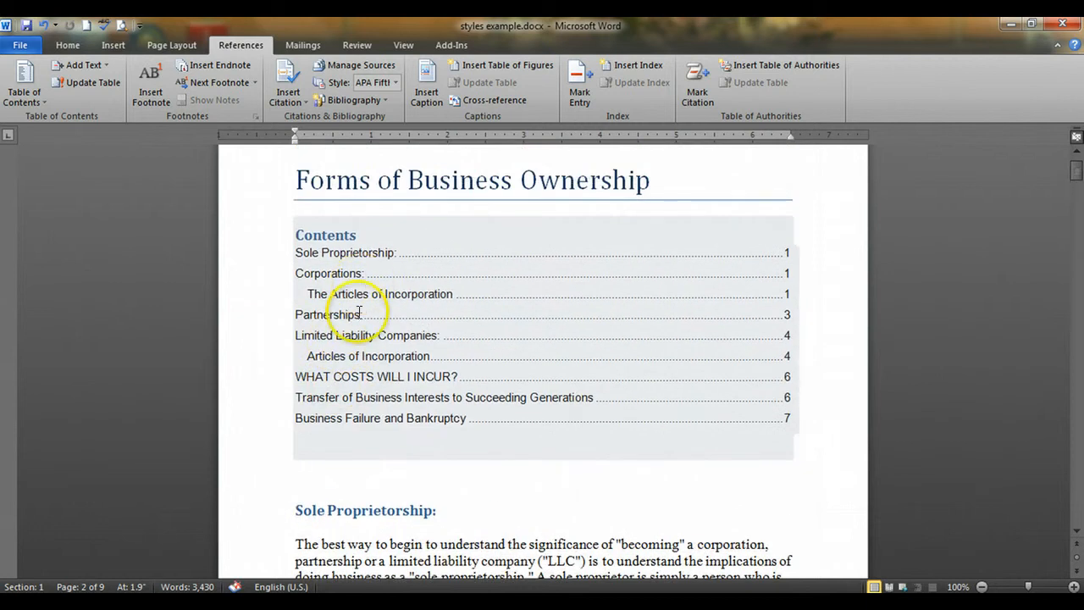
Update the table of contents using the option to update page numbers only
left_click(359, 312)
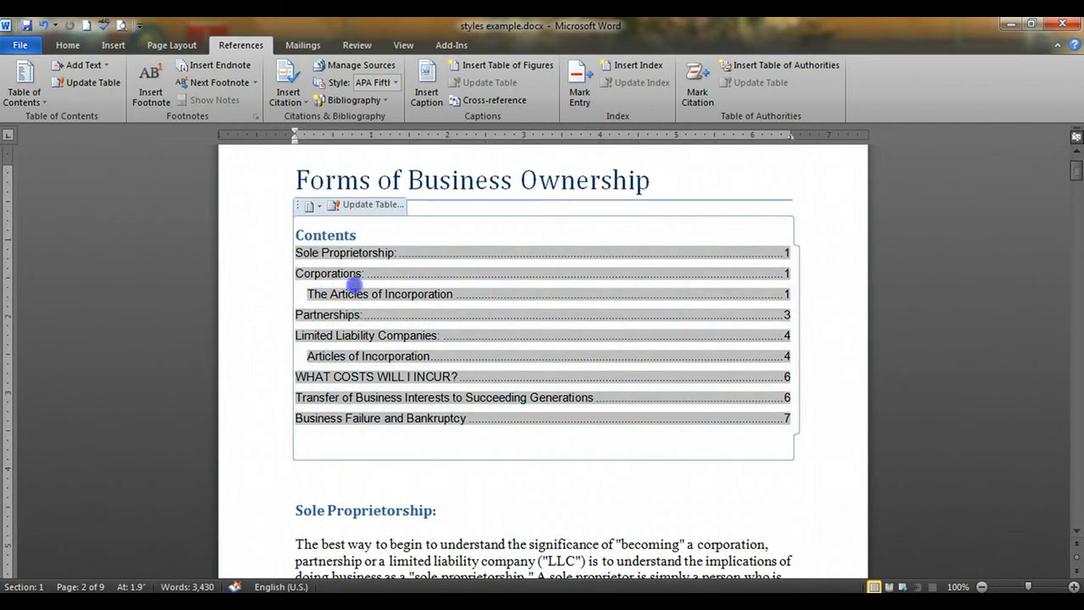
left_click(361, 206)
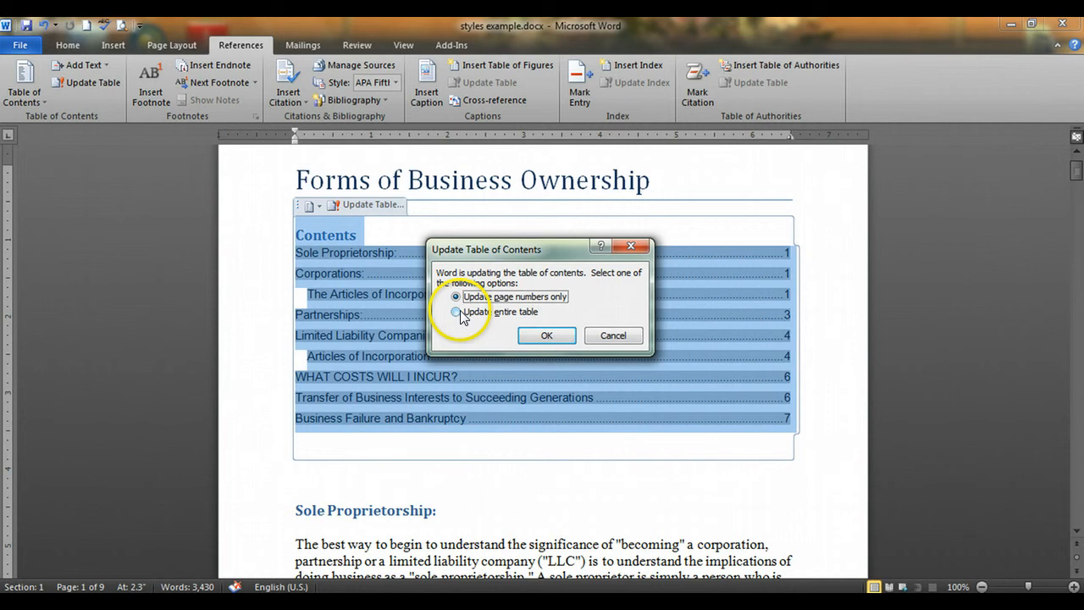
left_click(545, 336)
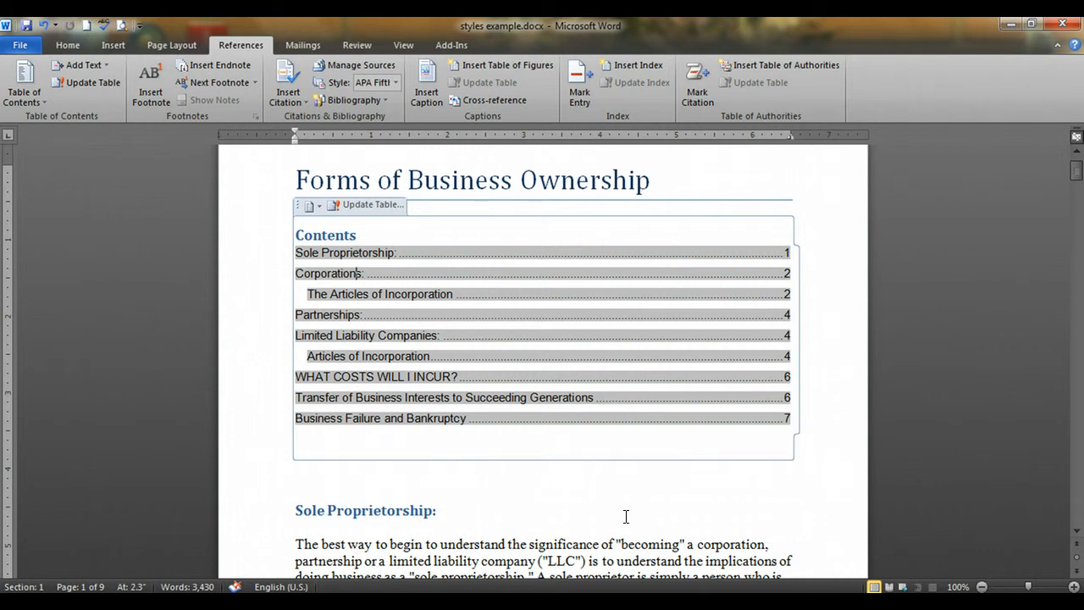
left_click(317, 508)
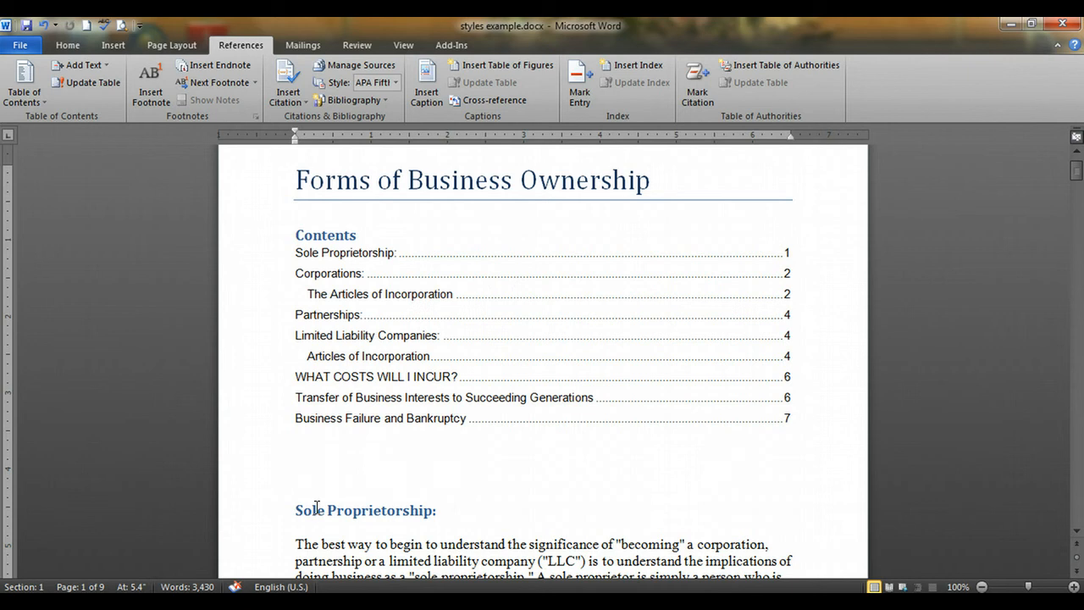
left_click(305, 544)
left_click(315, 536)
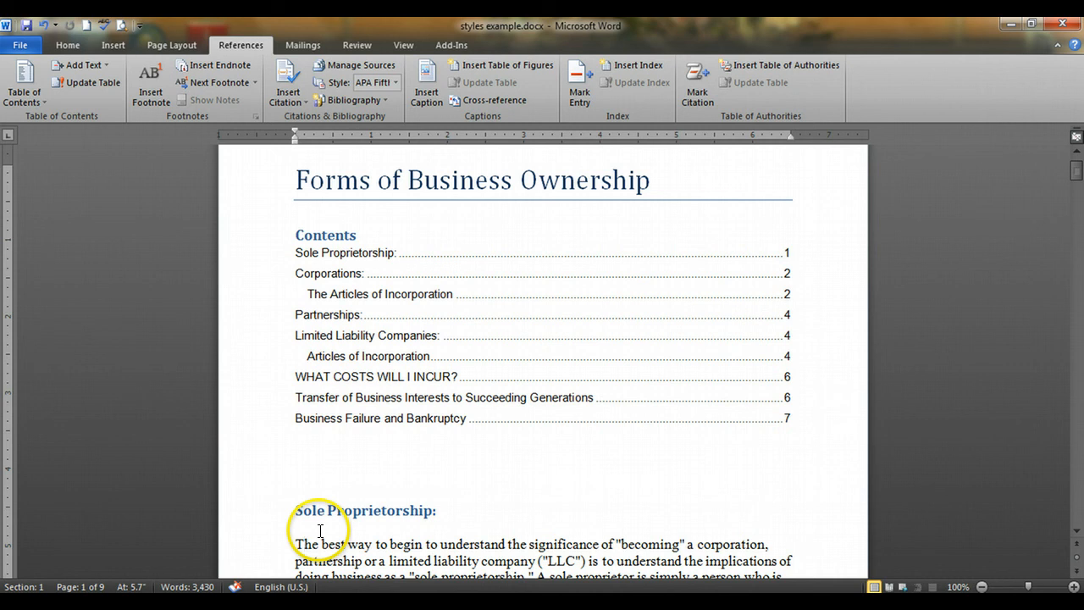